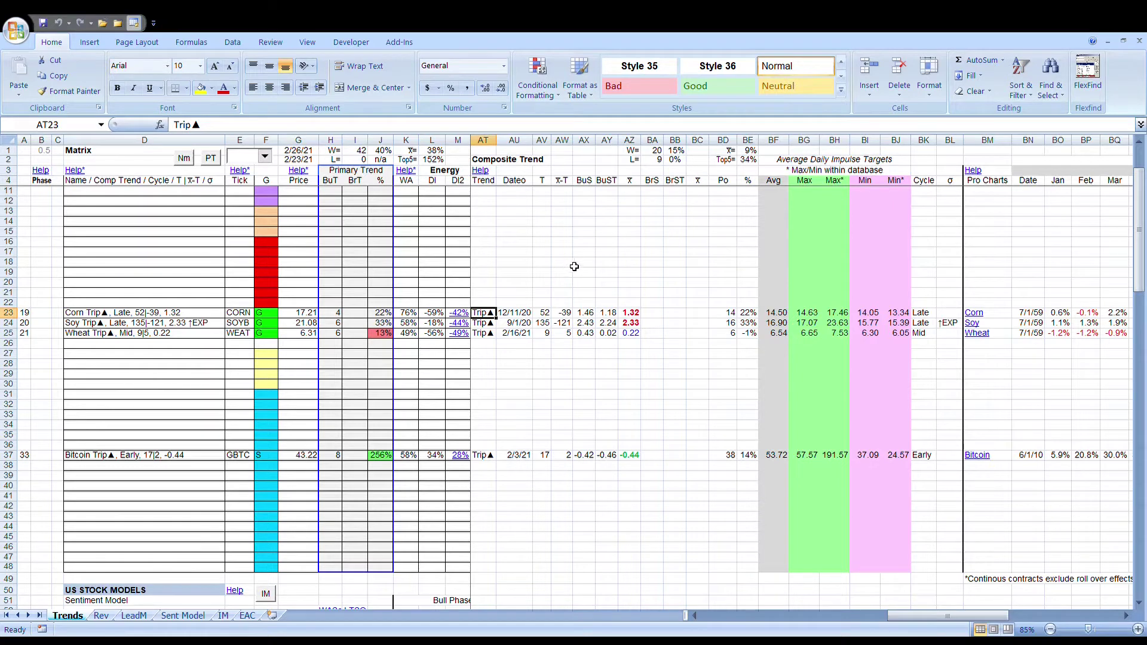
Examine the Composite Trend's BuS and BuST columns and Corn's BuS value, then look over the Daily, Weekly and Monthly Trend sections.
left_click(594, 147)
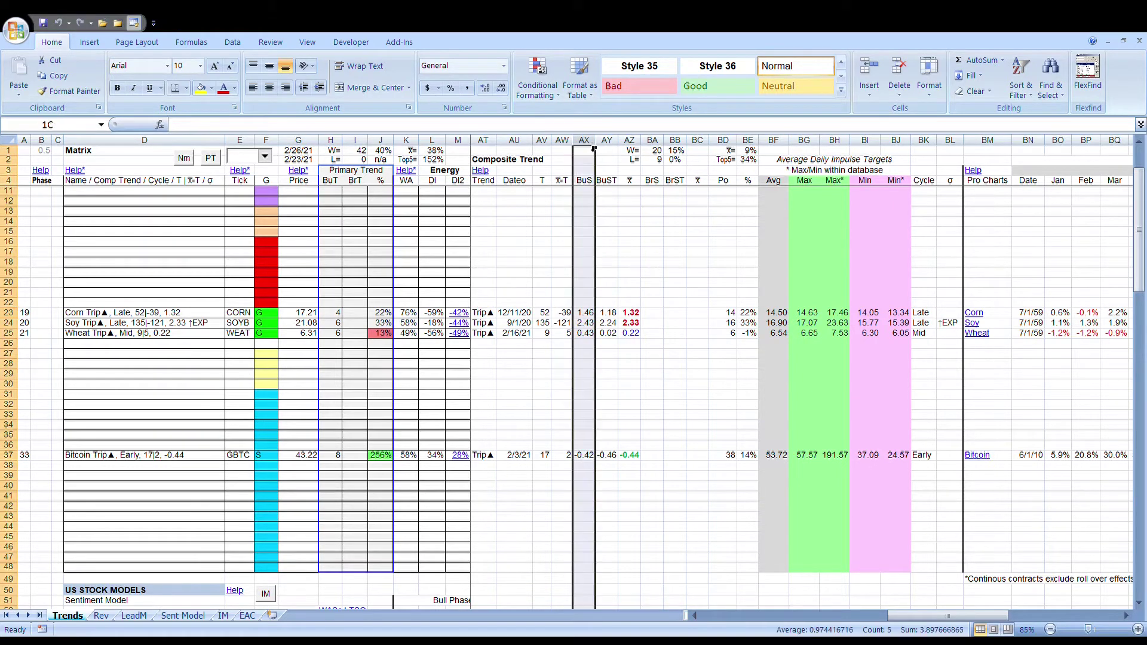
left_click(606, 143)
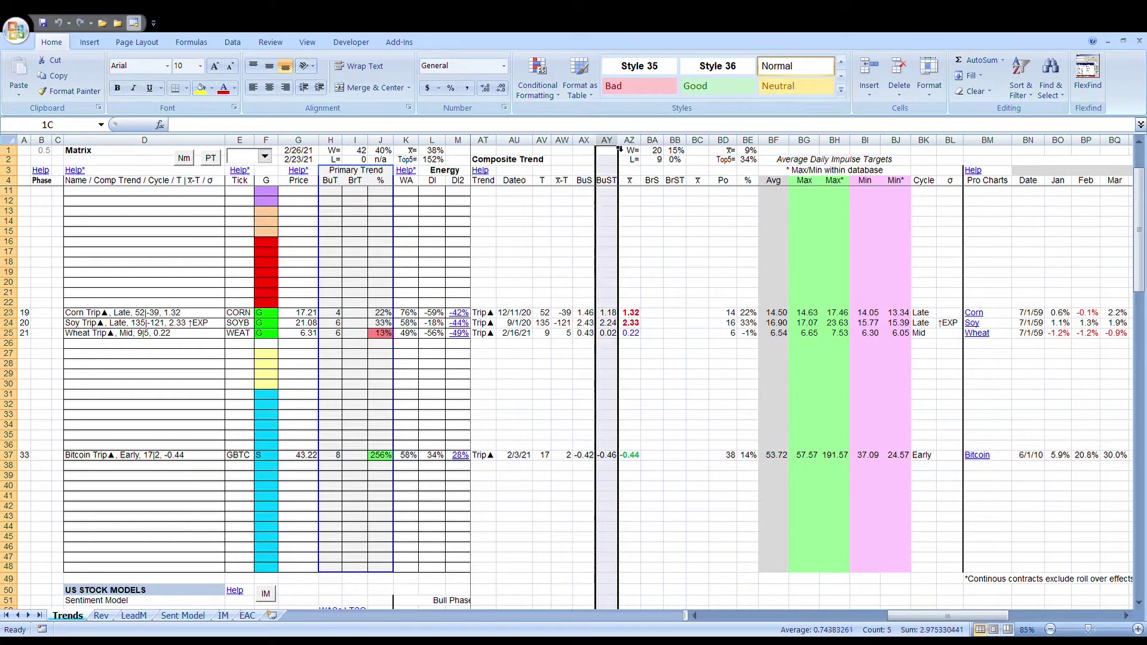
left_click(588, 313)
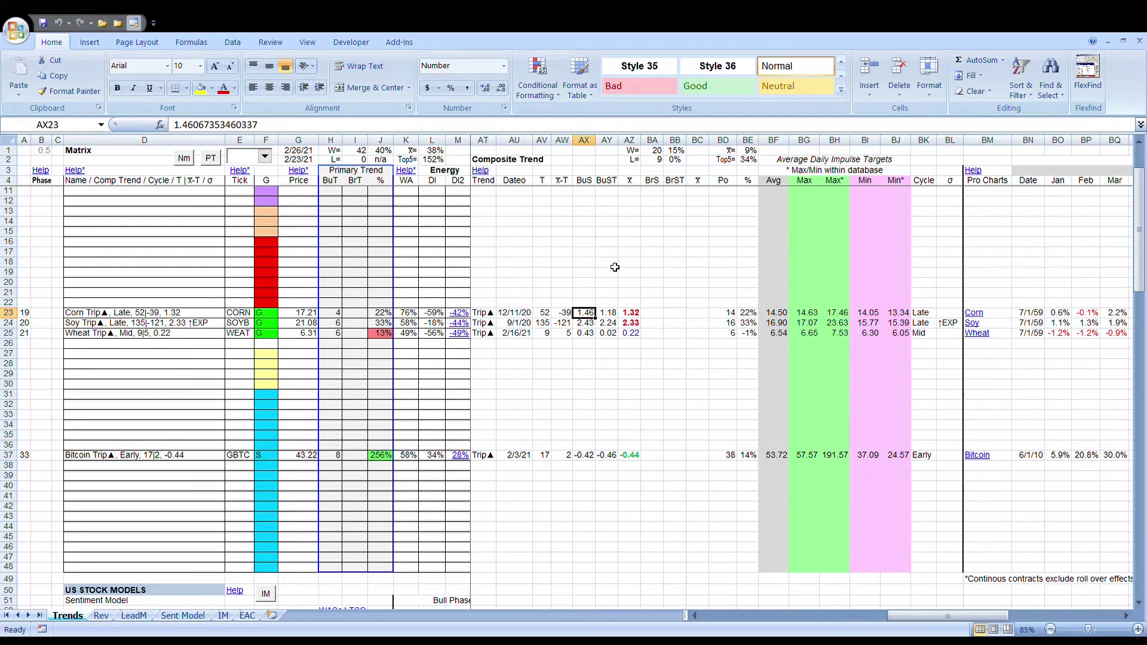
left_click(593, 147)
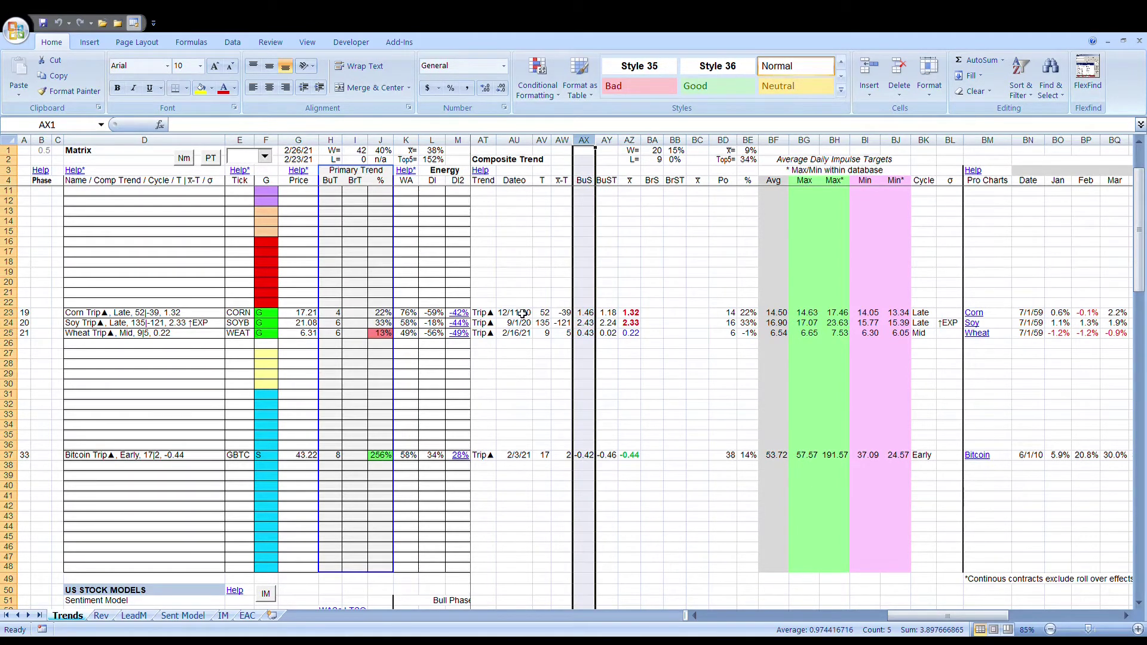
left_click_drag(905, 616, 736, 626)
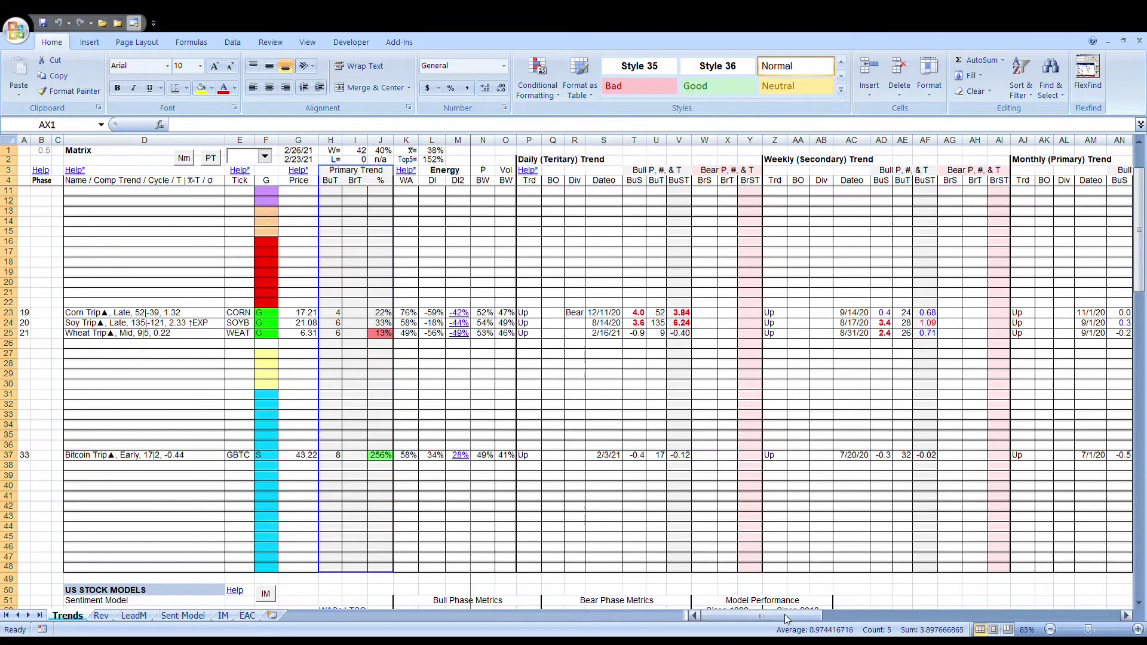
left_click_drag(788, 617, 938, 579)
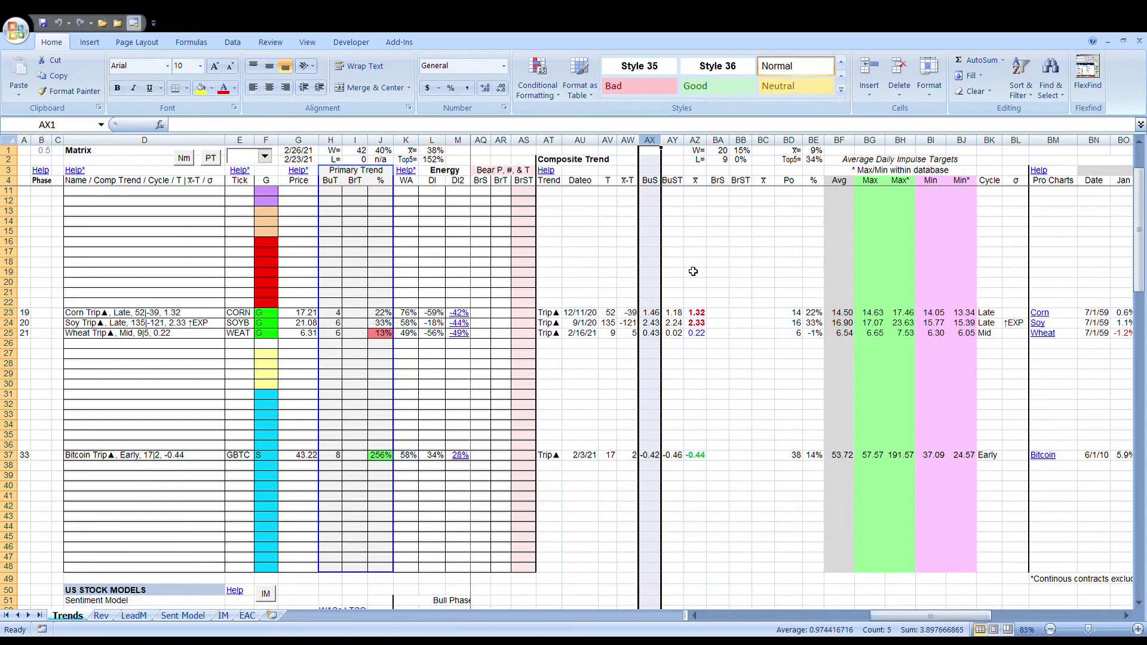
Check the bullish average values for Corn, Wheat and Bitcoin in column AZ against the Cycle column.
left_click(657, 151)
left_click(697, 313)
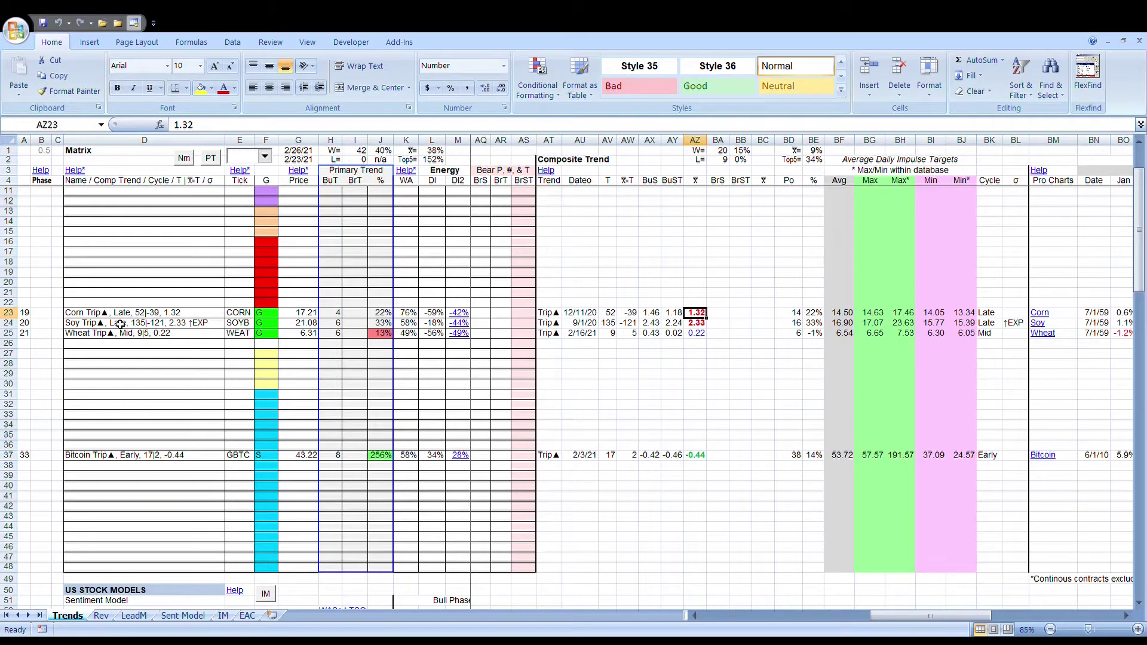
left_click(704, 335)
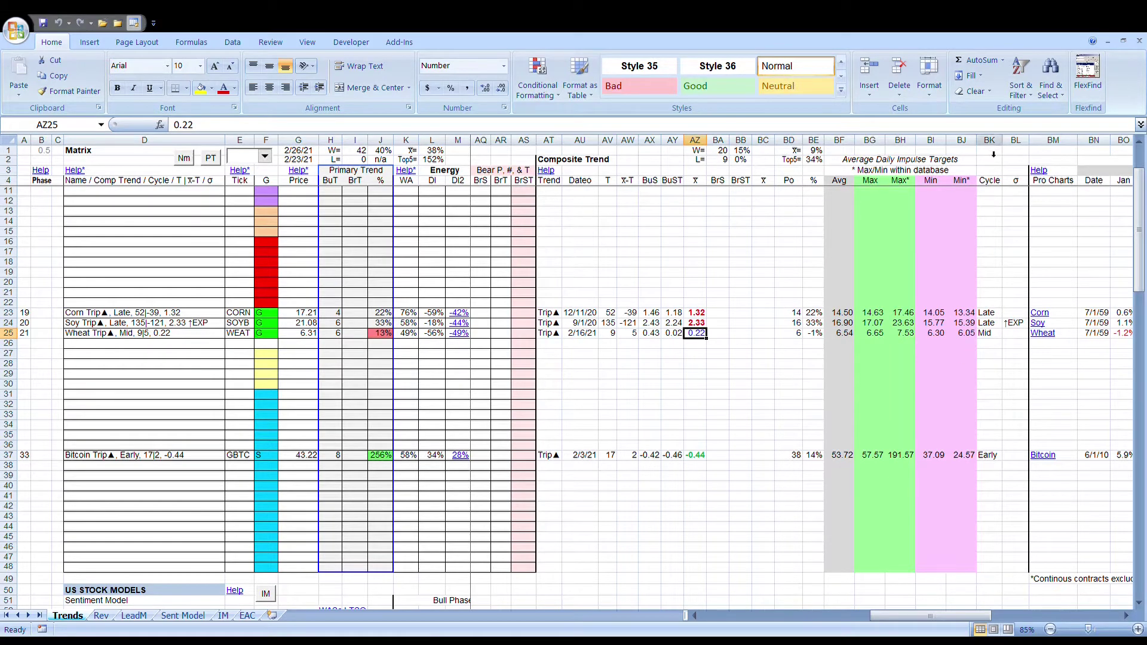
left_click(989, 139)
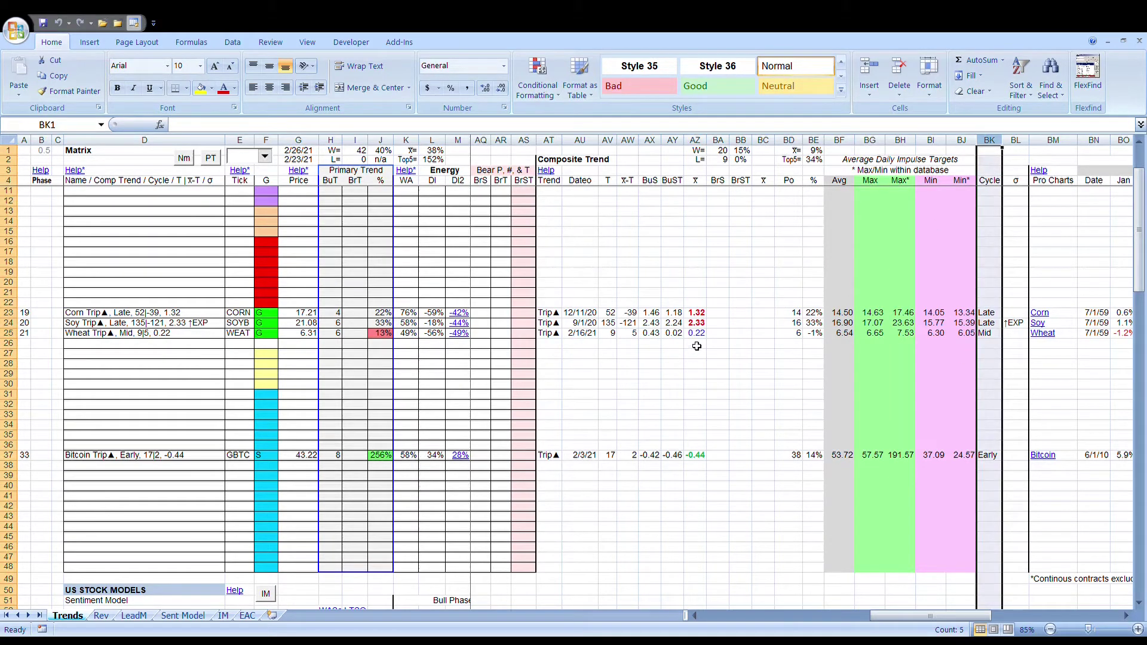
left_click(697, 456)
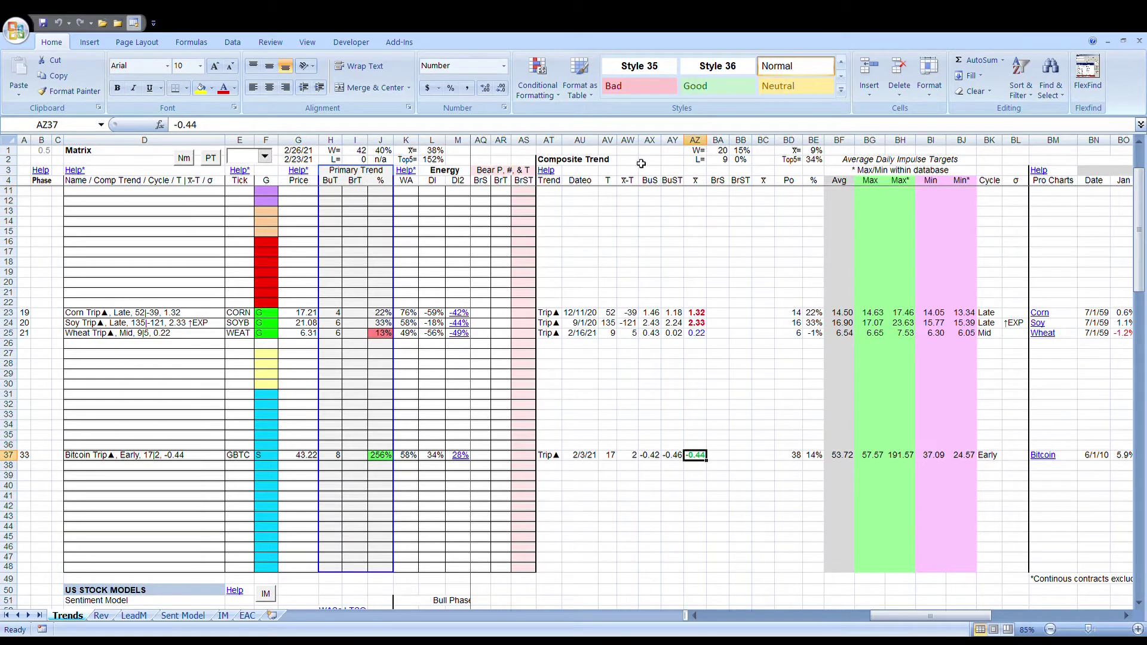
Review Composite Trend columns AT through AZ and the bearish columns BrS, BrST and their average in BA through BC.
left_click_drag(549, 143, 704, 146)
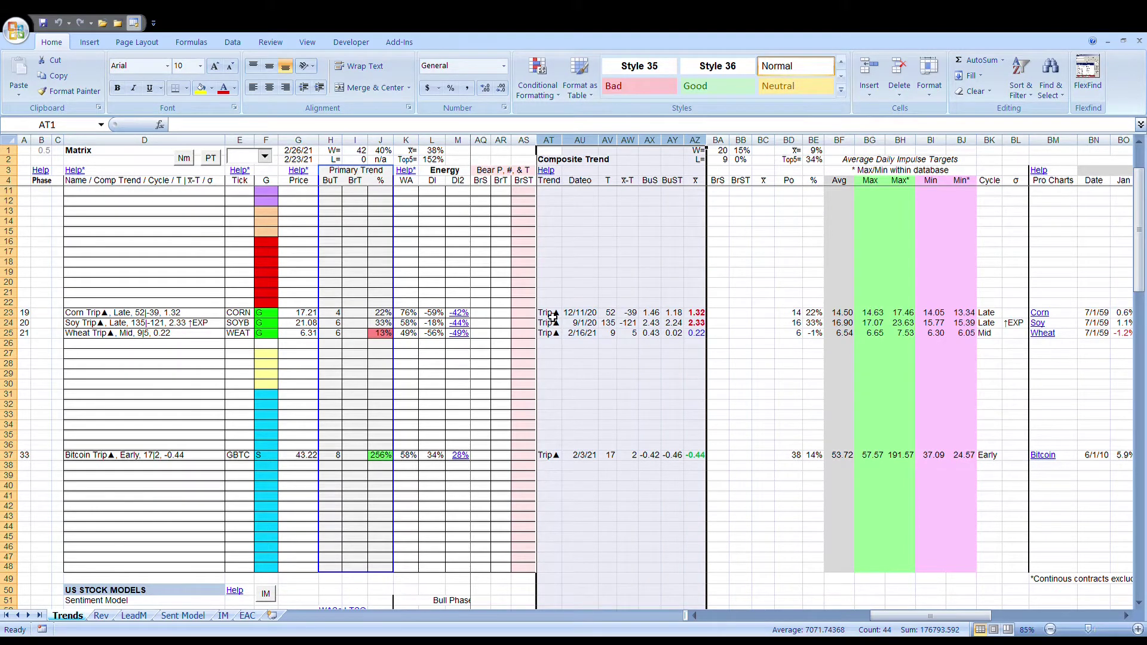
left_click(673, 213)
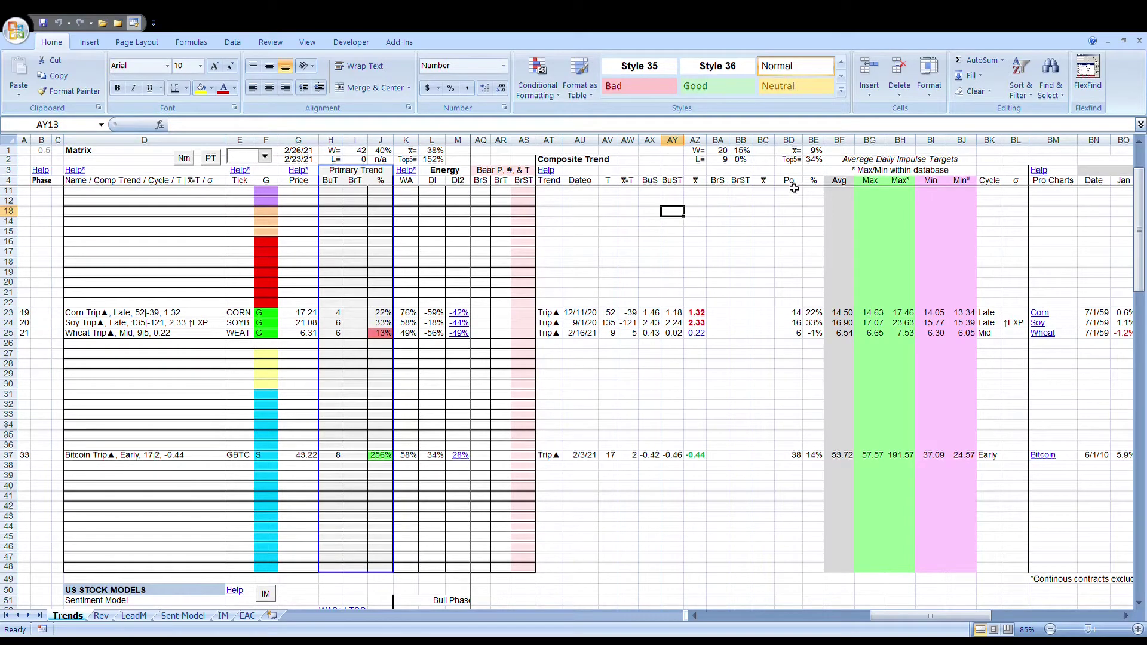
left_click(727, 144)
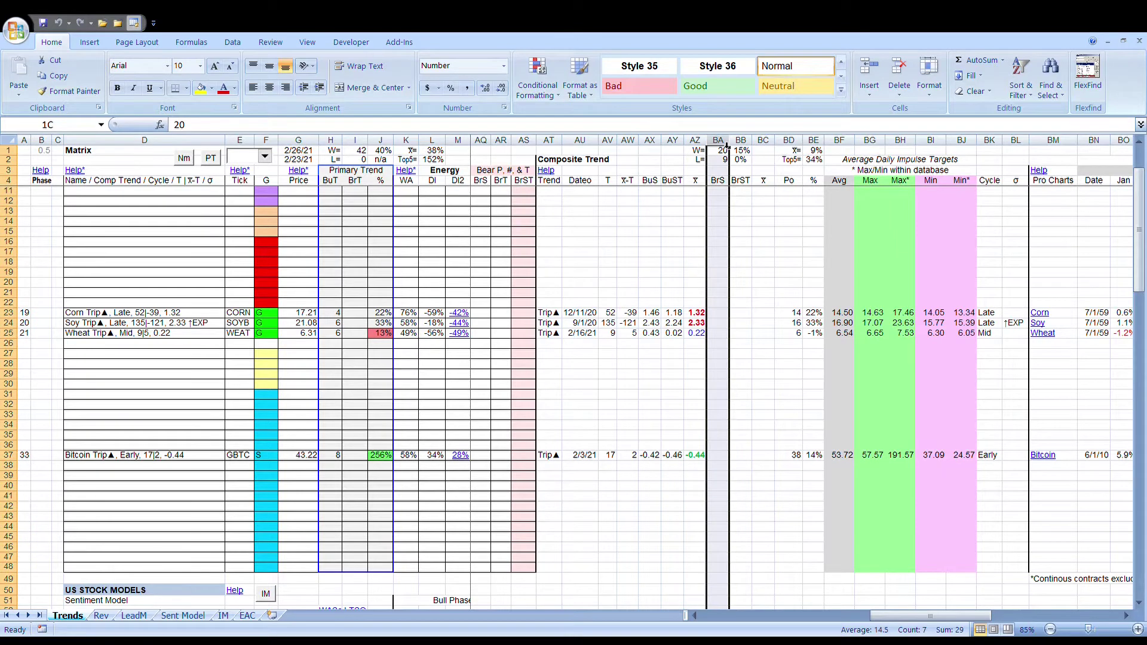
left_click_drag(735, 145, 748, 147)
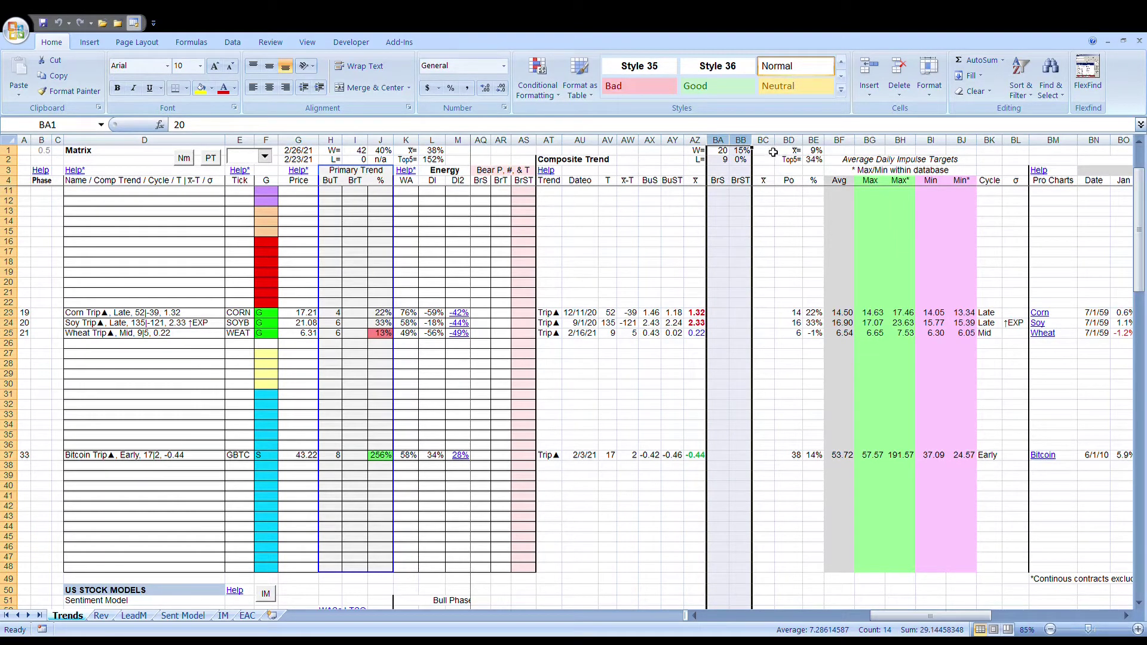
left_click(764, 141)
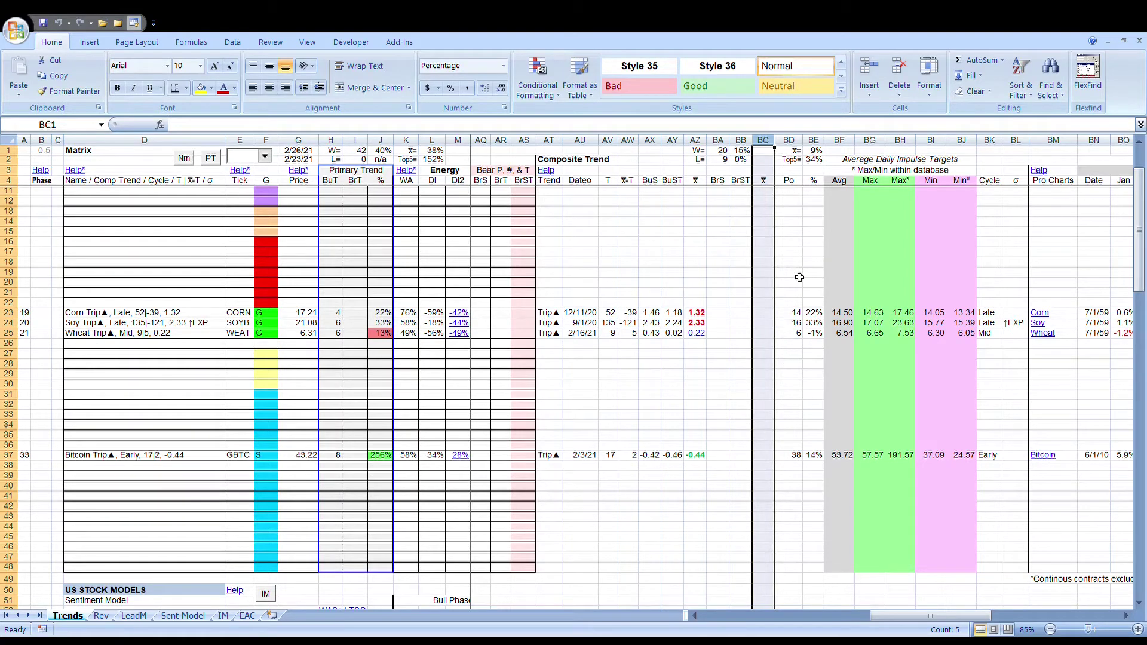
Compare Corn's Po value with its current price and inspect Soy's Po value.
left_click(797, 315)
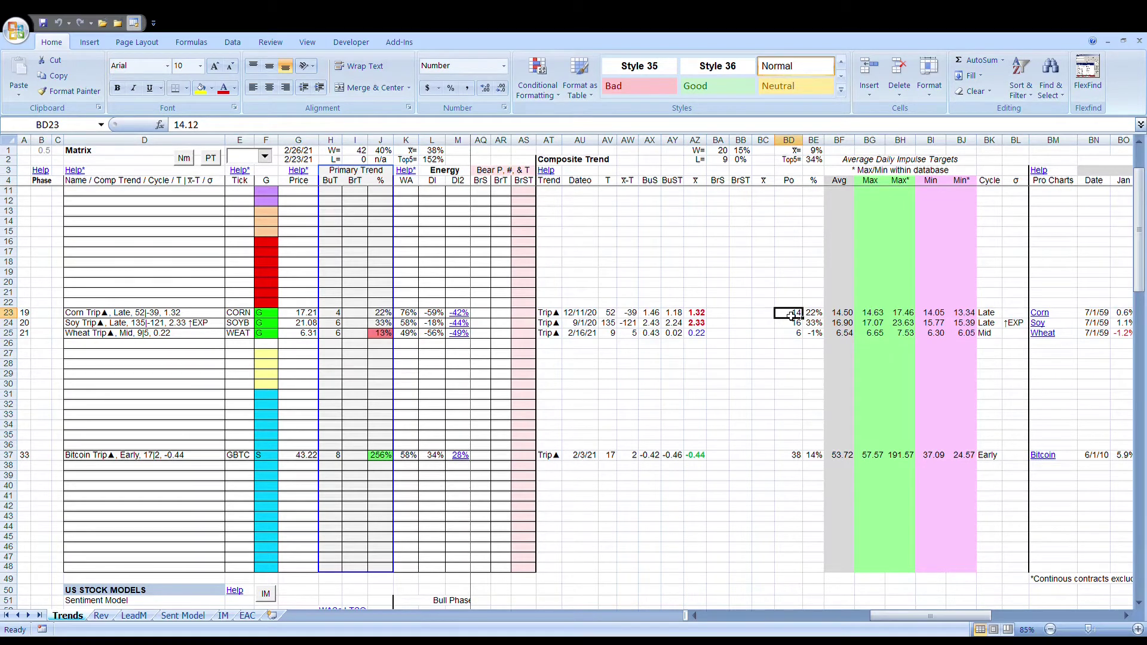
left_click(302, 316)
left_click(792, 323)
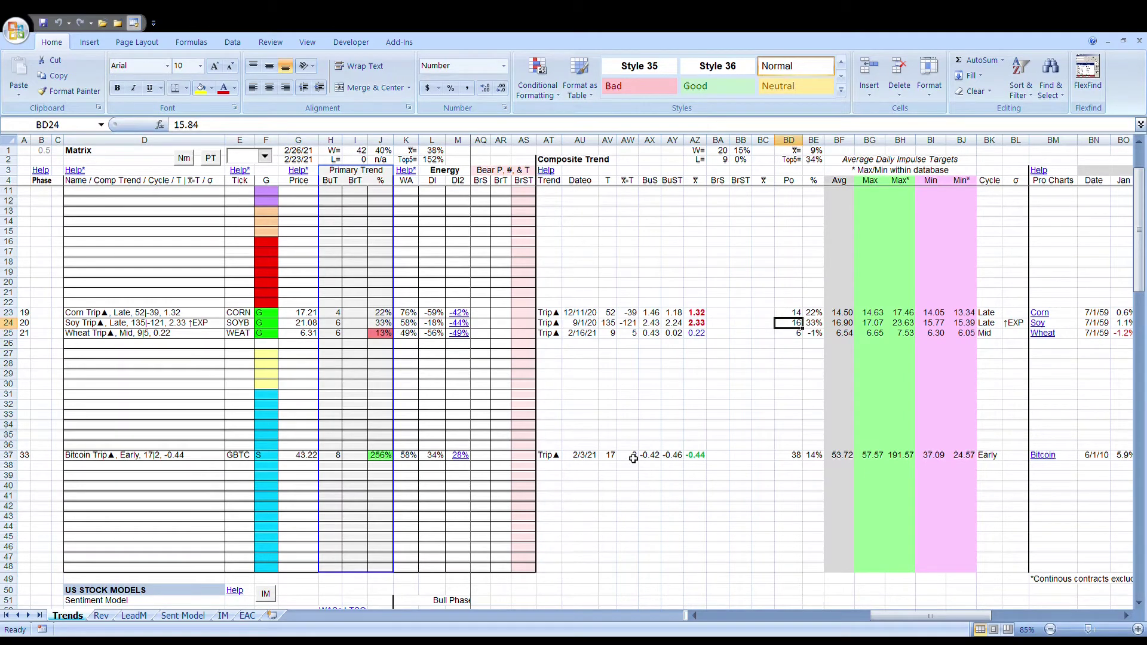
Inspect Bitcoin's composite trend duration in T and x̄-T, along with its Po and percent change values.
left_click(634, 457)
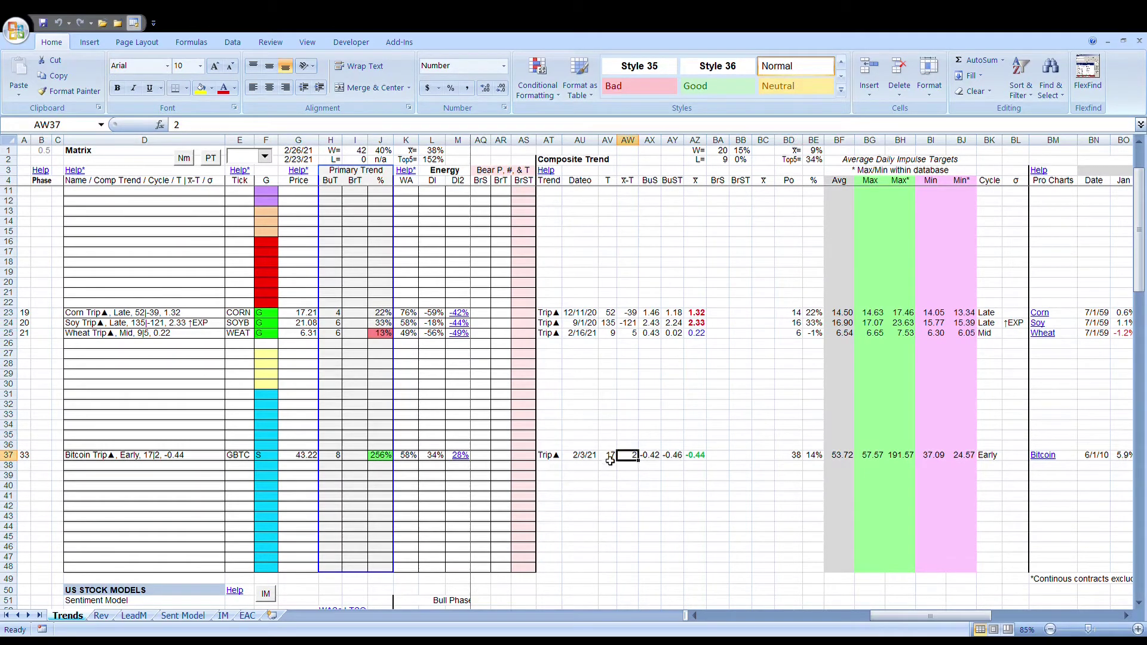
left_click(609, 457)
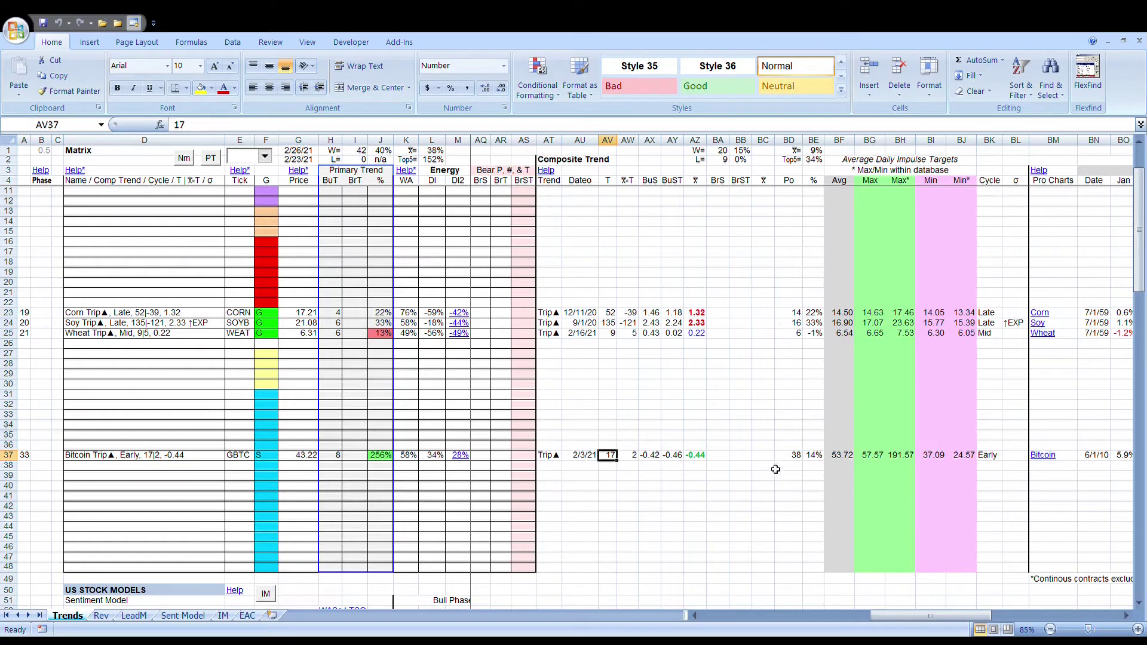
left_click(794, 459)
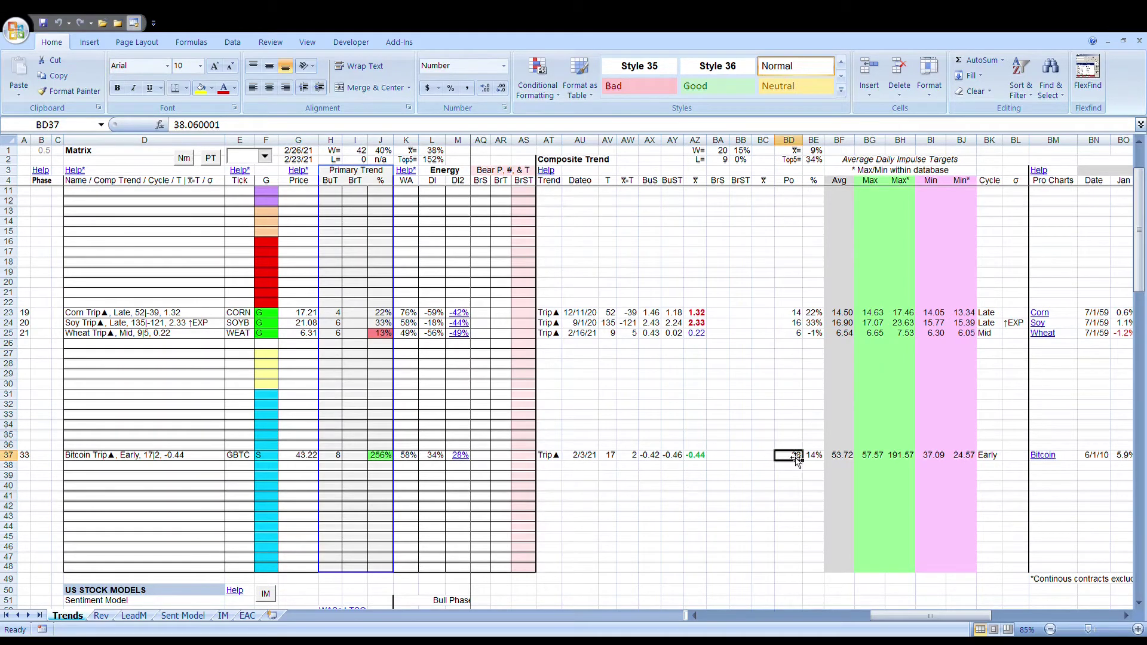
left_click(814, 456)
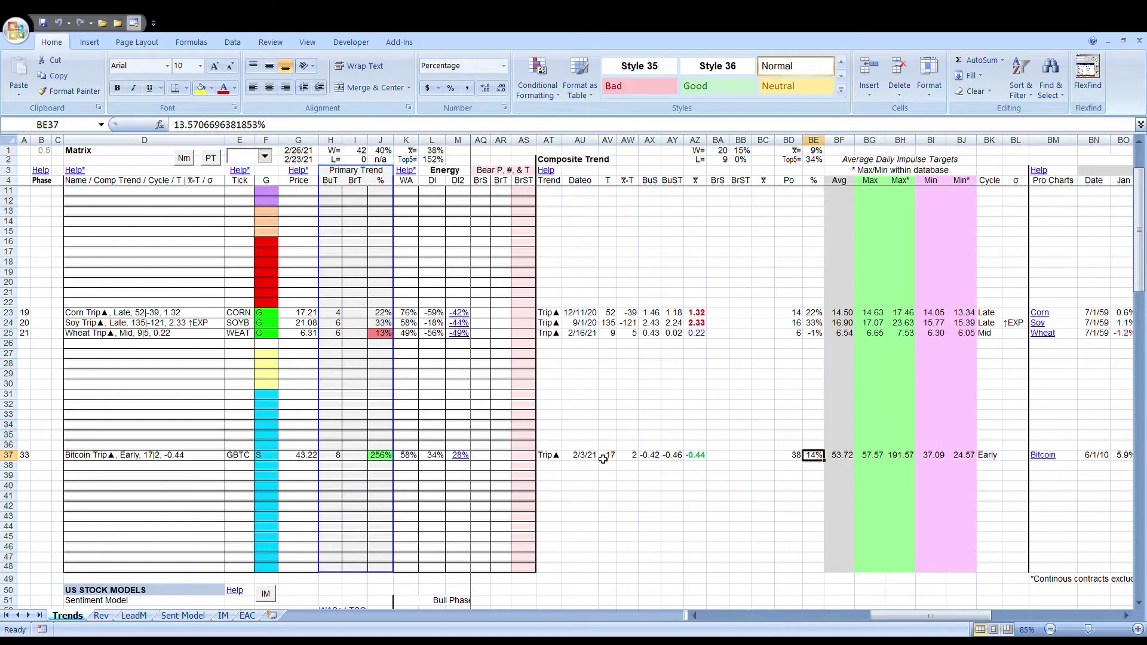
left_click(795, 459)
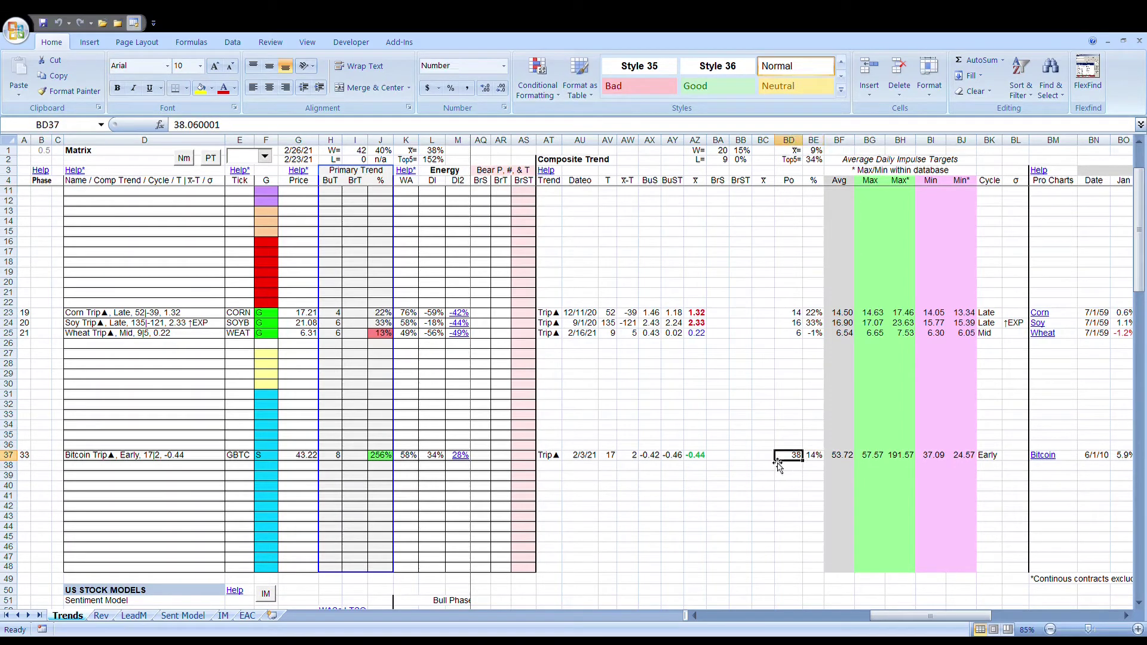
Examine the Average Daily Impulse Targets, comparing Corn's Avg with the grains' Po values and reviewing Bitcoin's Avg through Max* targets.
left_click_drag(913, 615, 937, 617)
left_click_drag(748, 141, 887, 151)
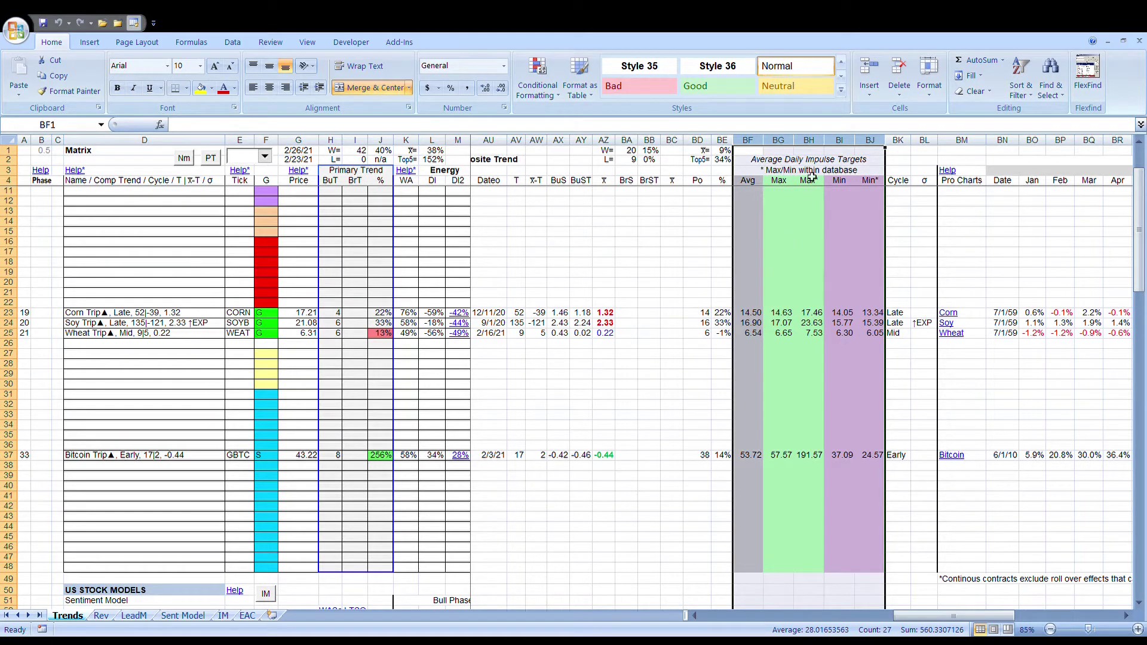
left_click(748, 314)
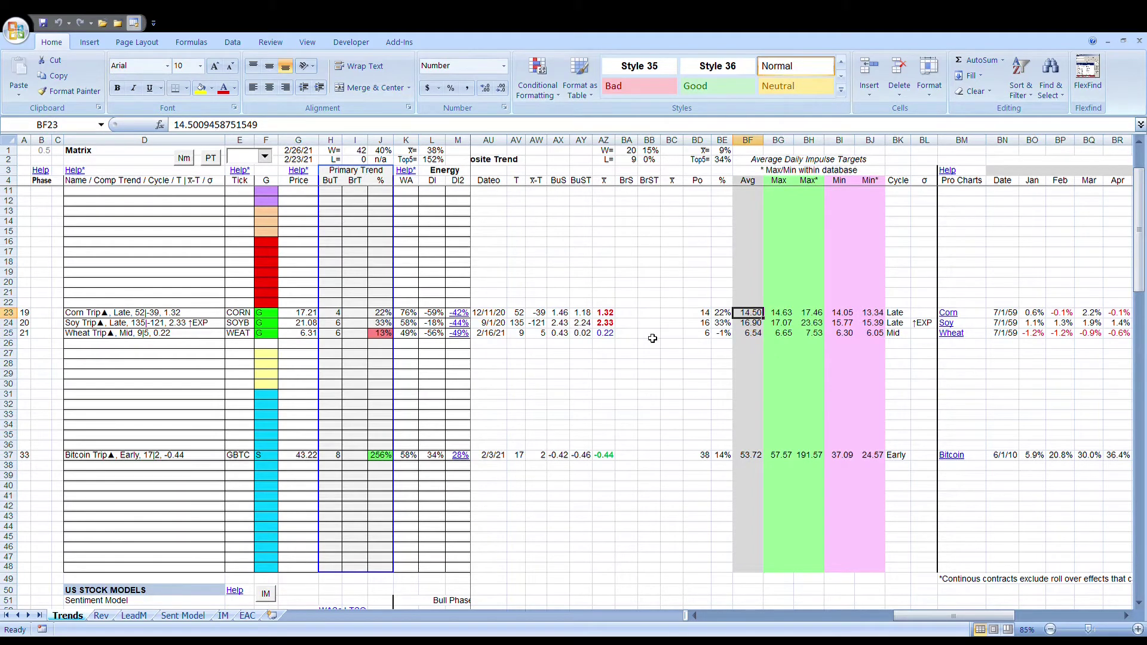
left_click_drag(704, 314, 698, 339)
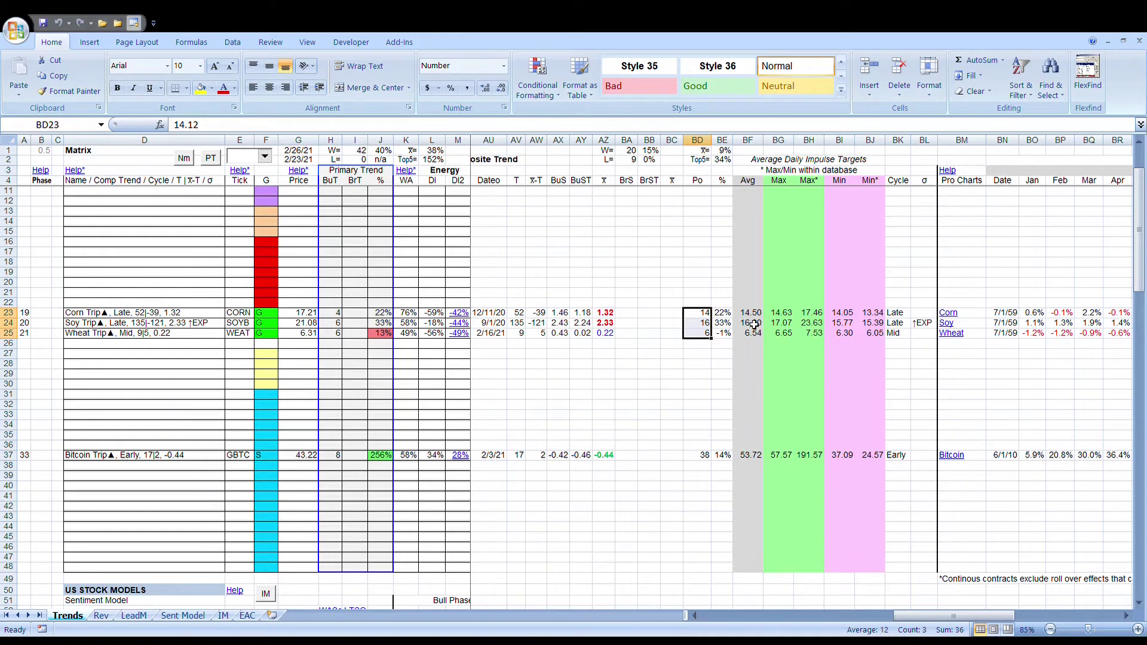
left_click(756, 145)
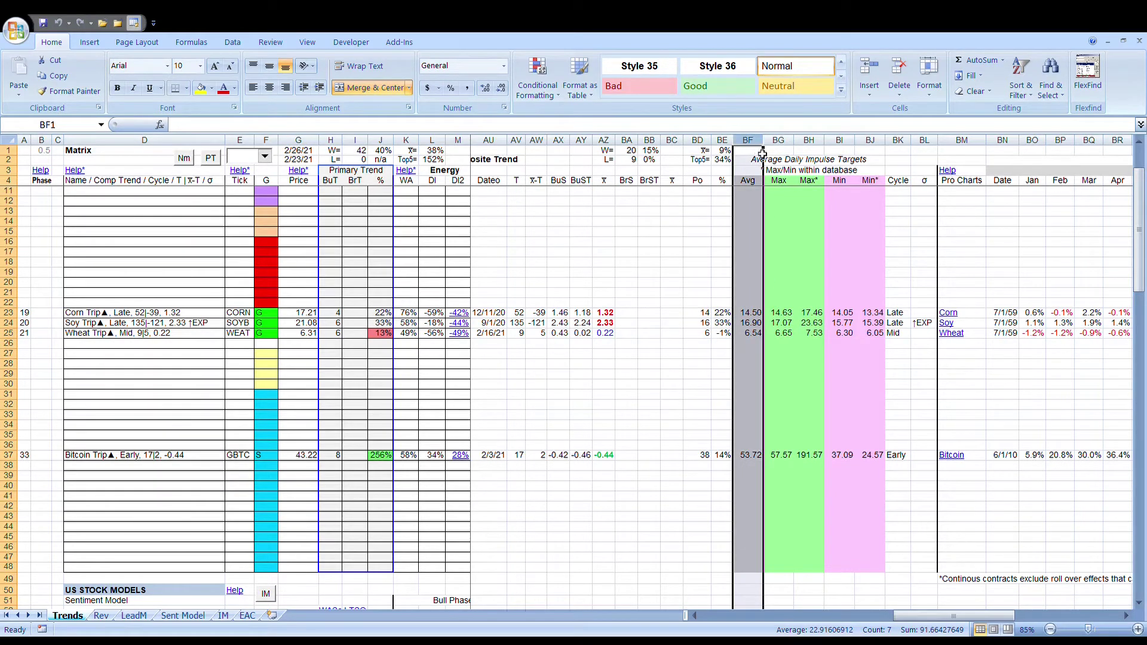
left_click(785, 147)
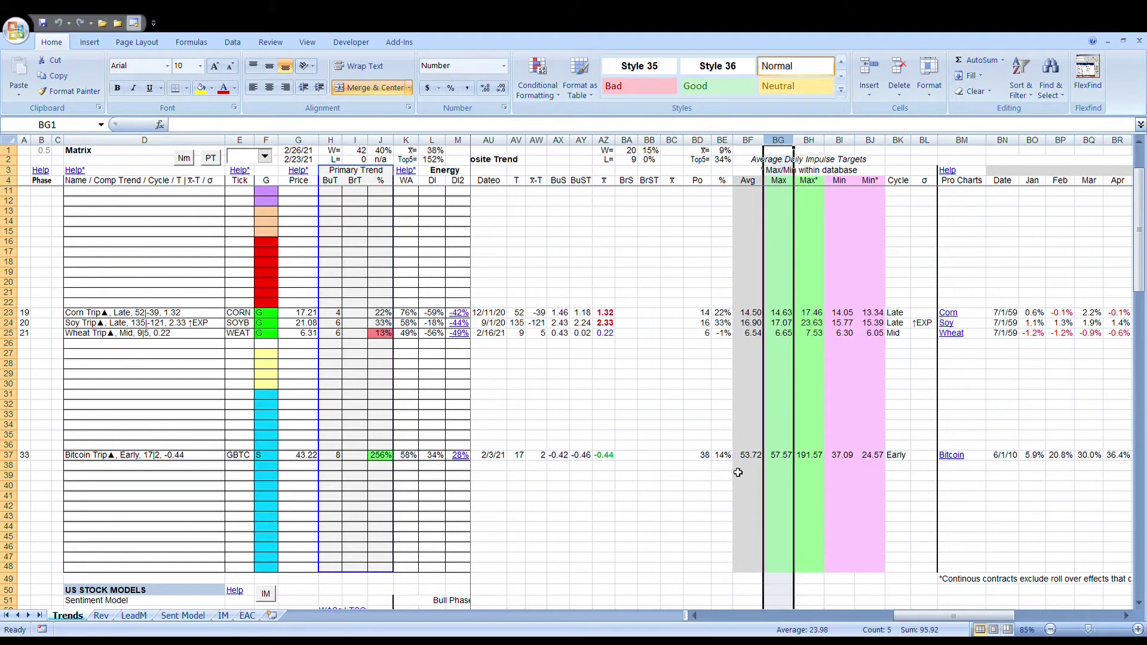
left_click_drag(750, 456, 822, 459)
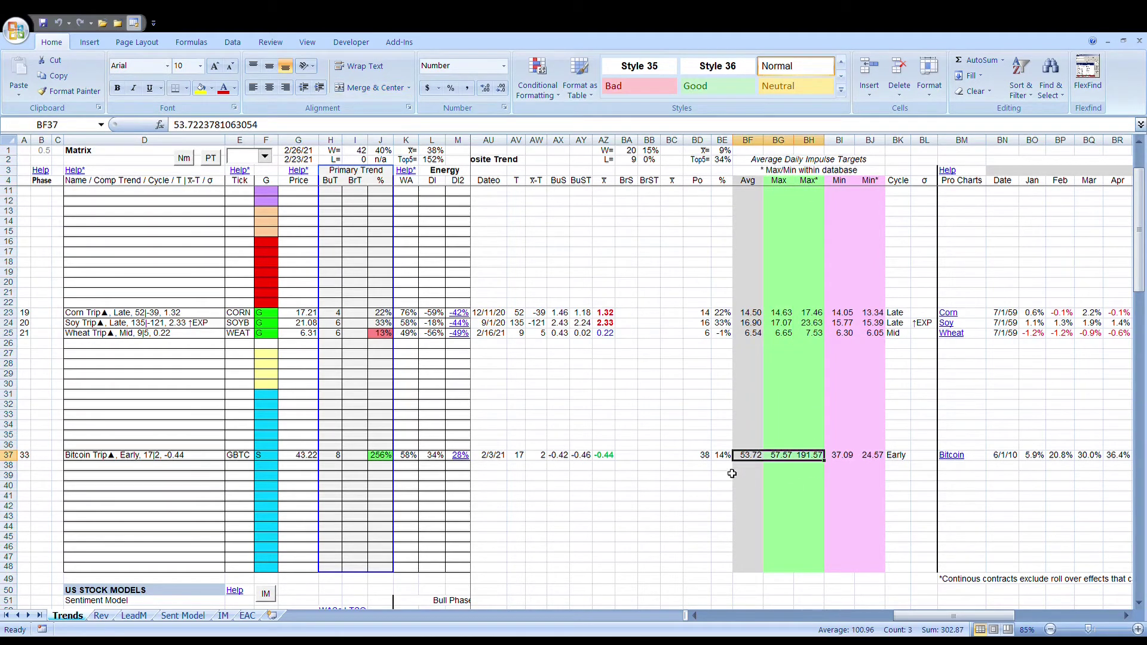
Review the Po, Avg, Max and Max* columns and Bitcoin's Min* target, then highlight all impulse target columns BF through BJ.
left_click(700, 142)
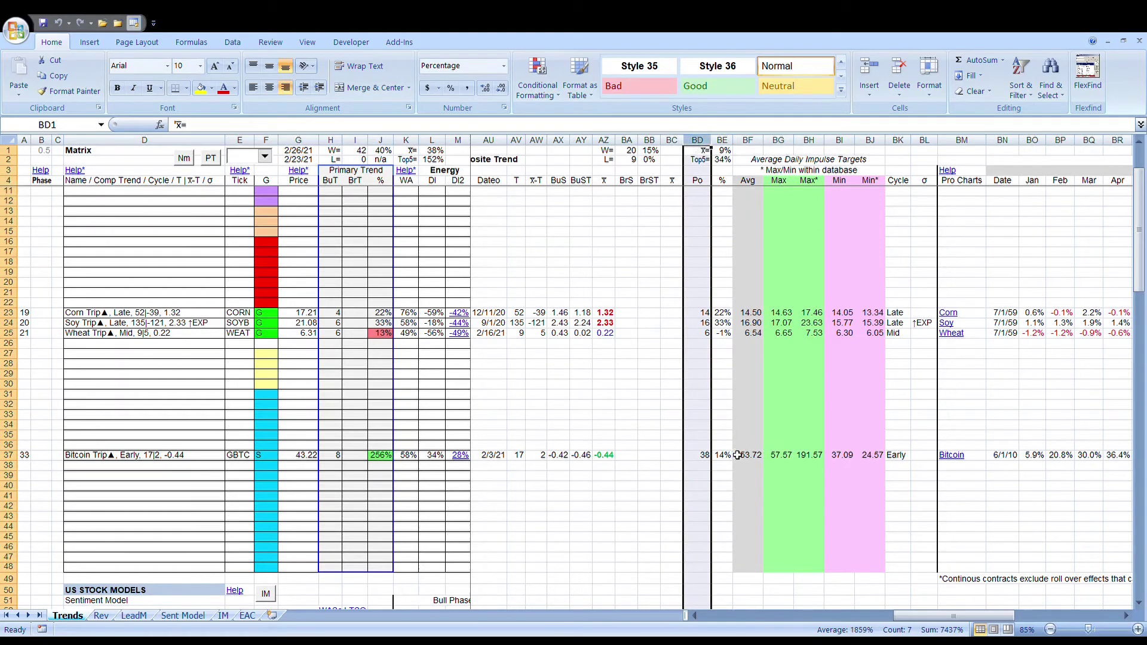
left_click(748, 141)
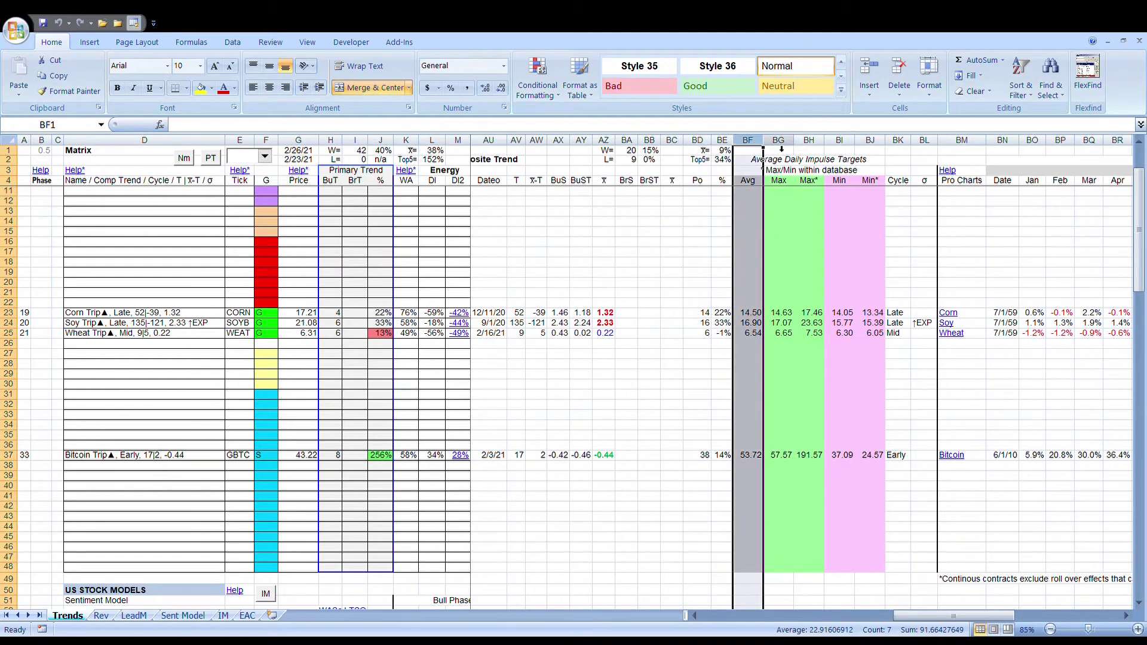
left_click(790, 144)
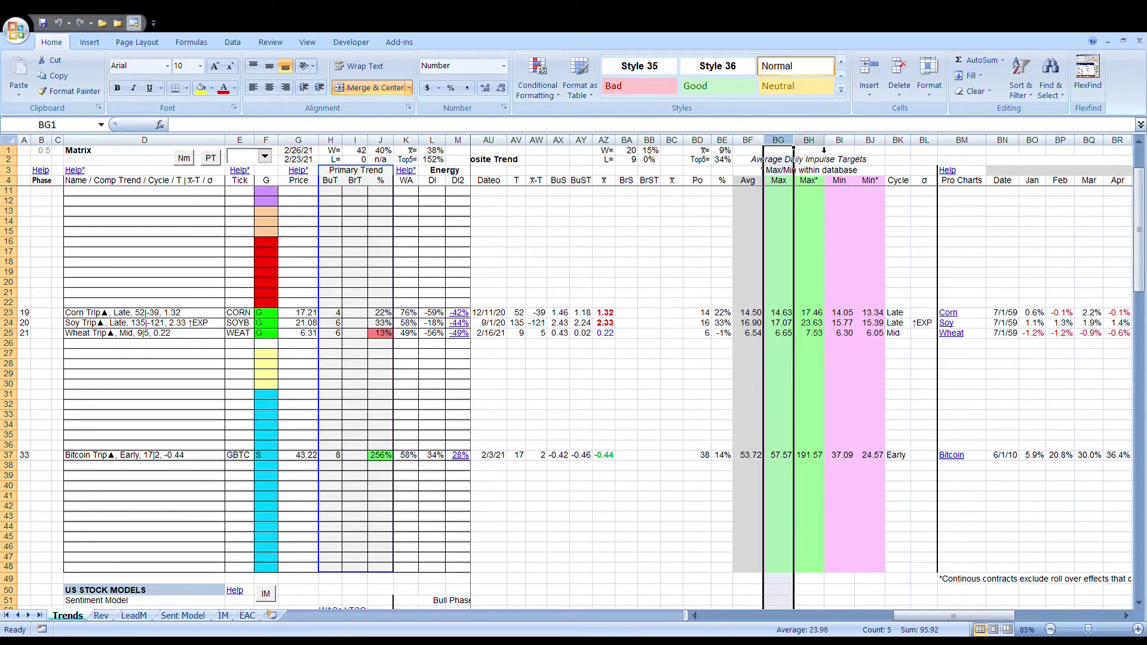
left_click(820, 150)
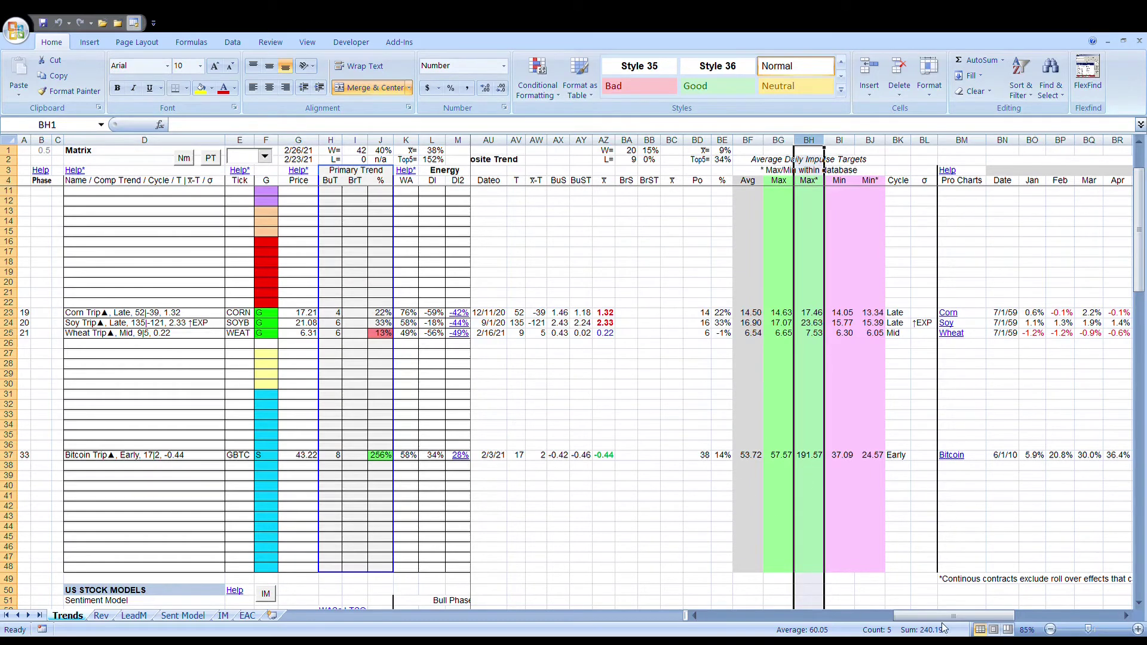
left_click_drag(943, 616, 1008, 617)
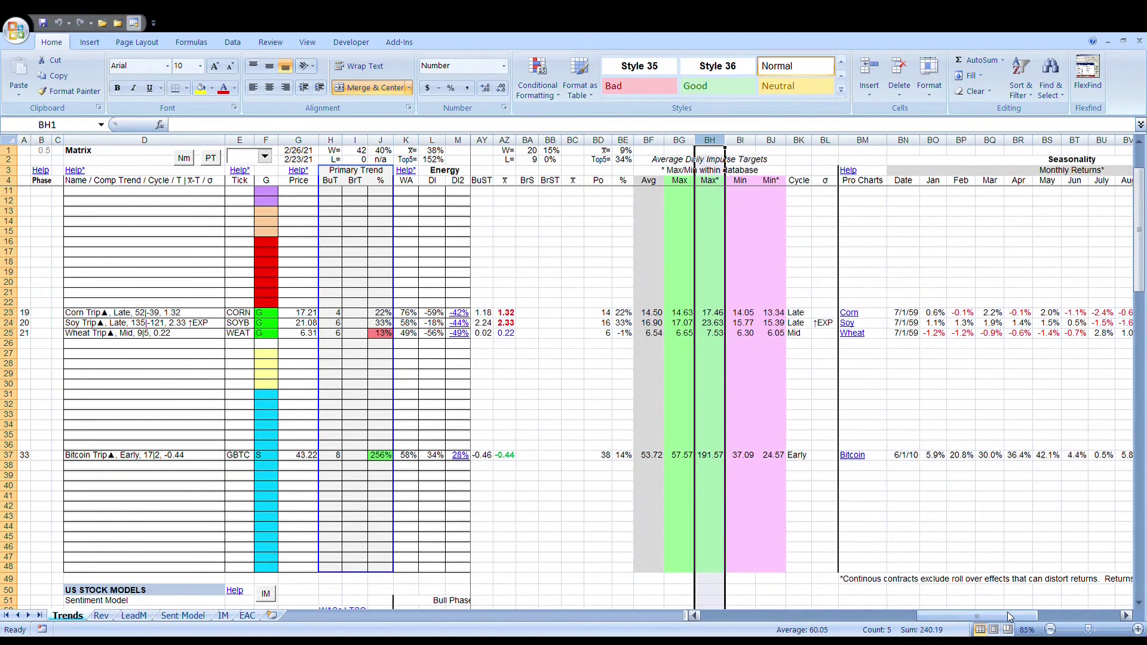
left_click(768, 457)
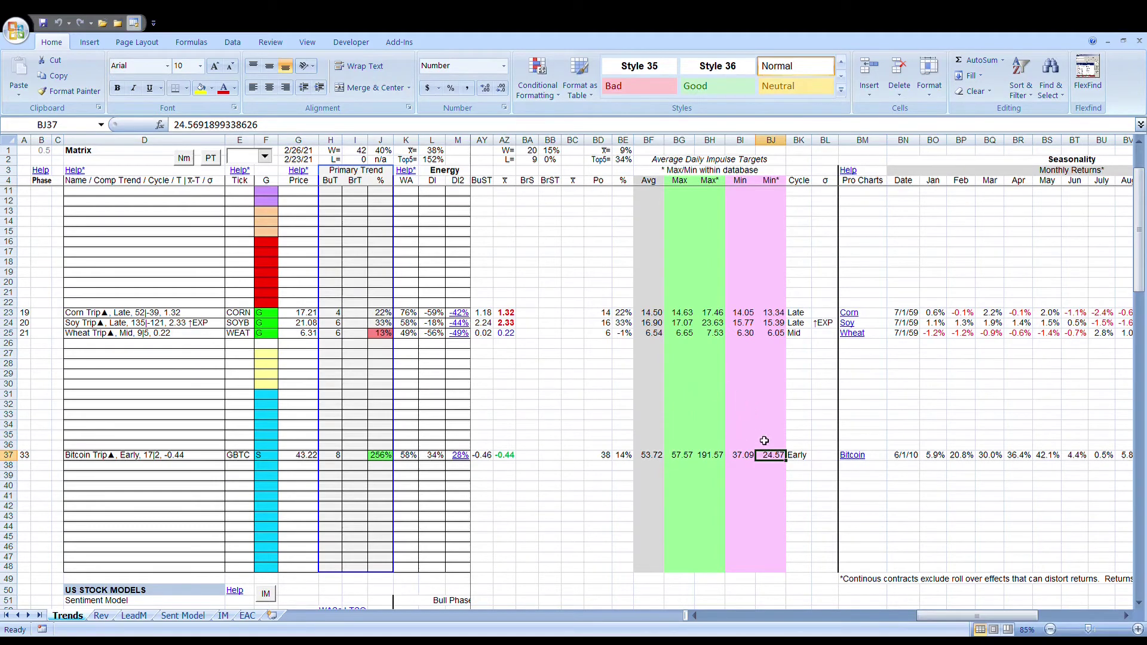
left_click_drag(775, 141, 648, 157)
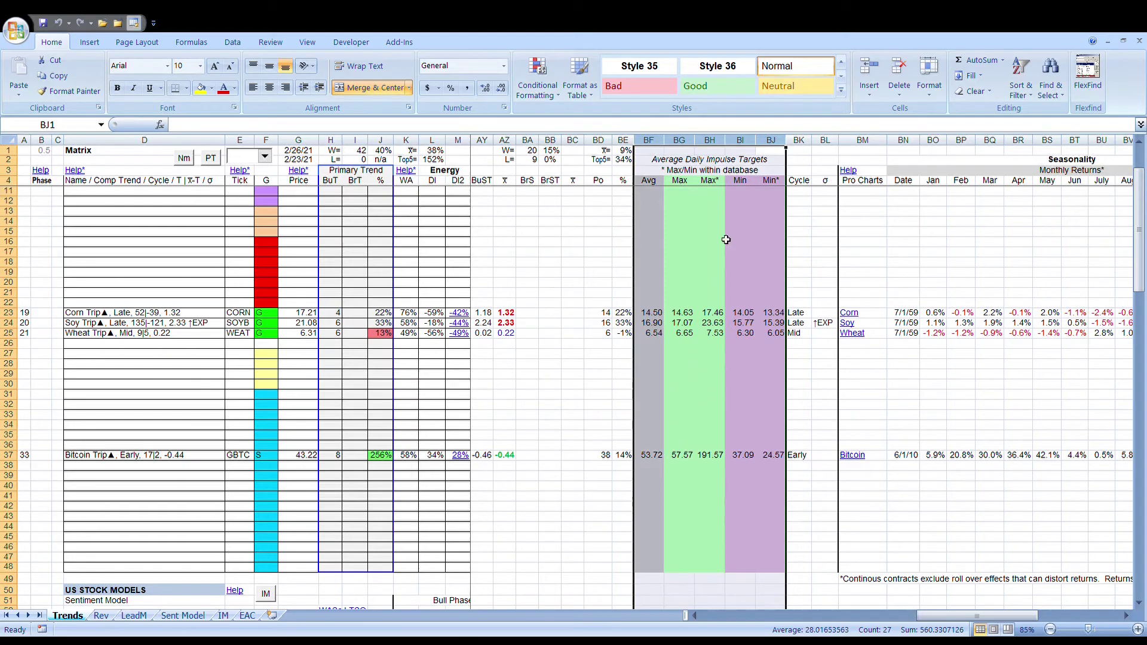
Highlight in turn the Avg through Max* target columns BF to BH, the Min and Min* columns BI to BJ, and the Cycle column BK.
left_click_drag(655, 150, 716, 151)
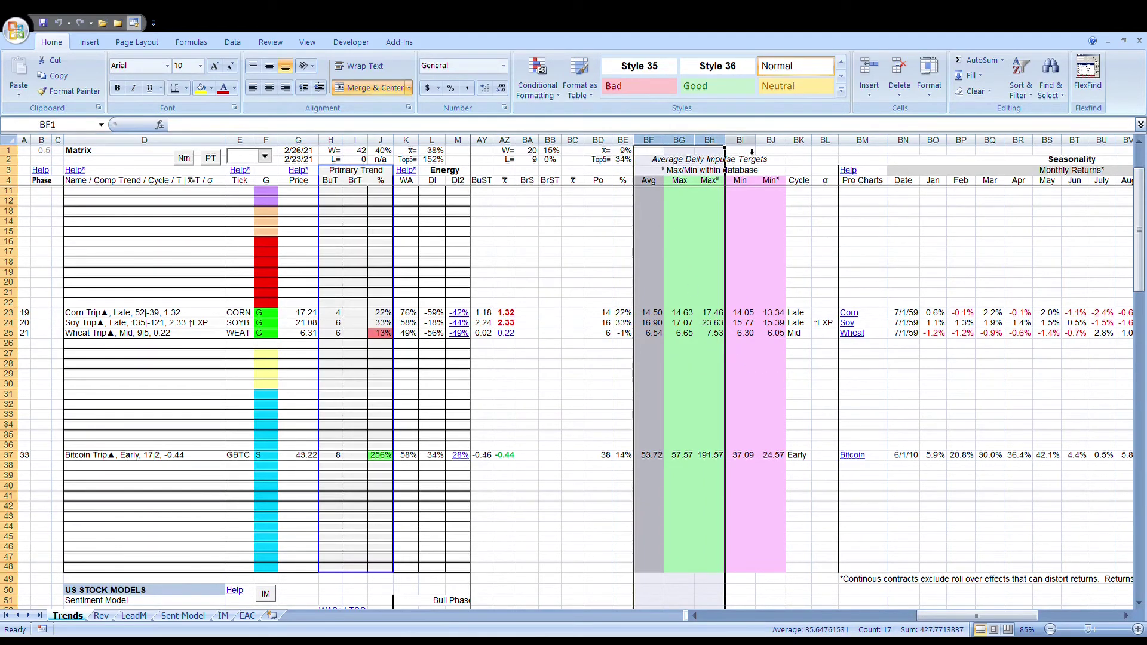
left_click_drag(751, 147, 784, 149)
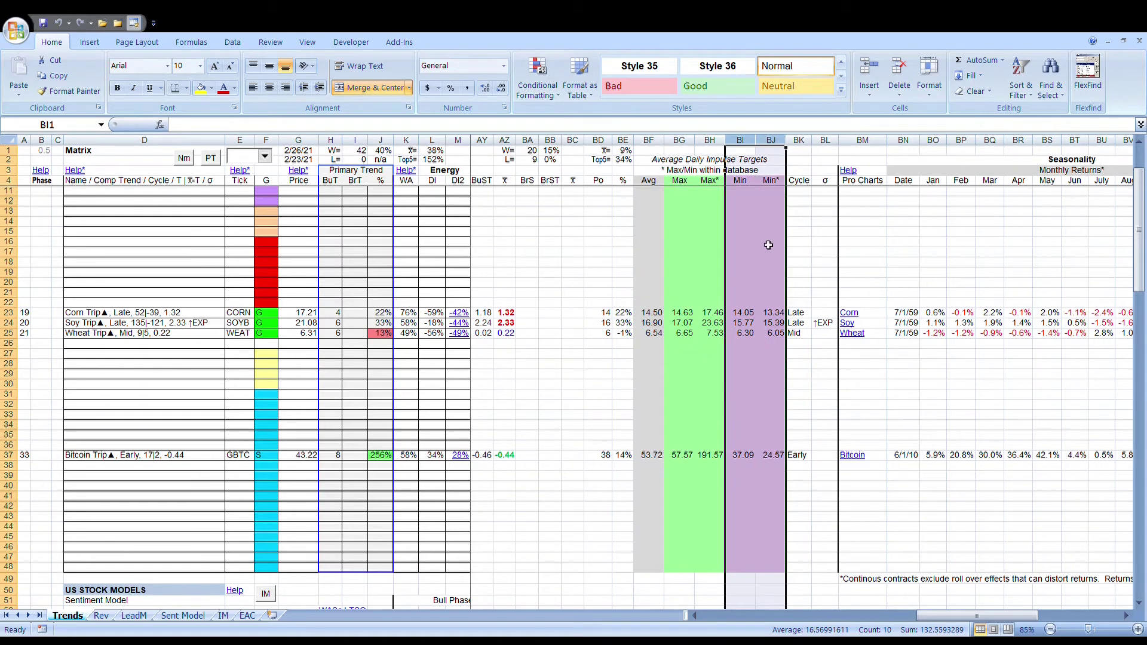
left_click(801, 147)
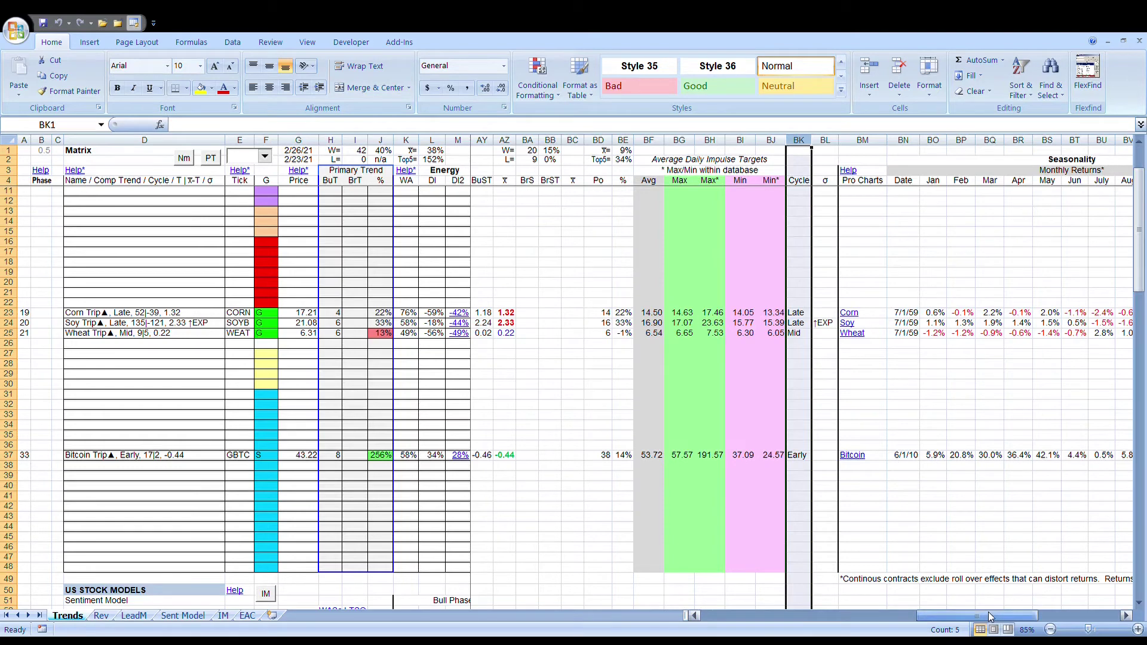
Review the daily and weekly trend columns and highlight the Composite Trend's x̄ column AZ to compare it with the Cycle values.
left_click_drag(988, 612, 774, 618)
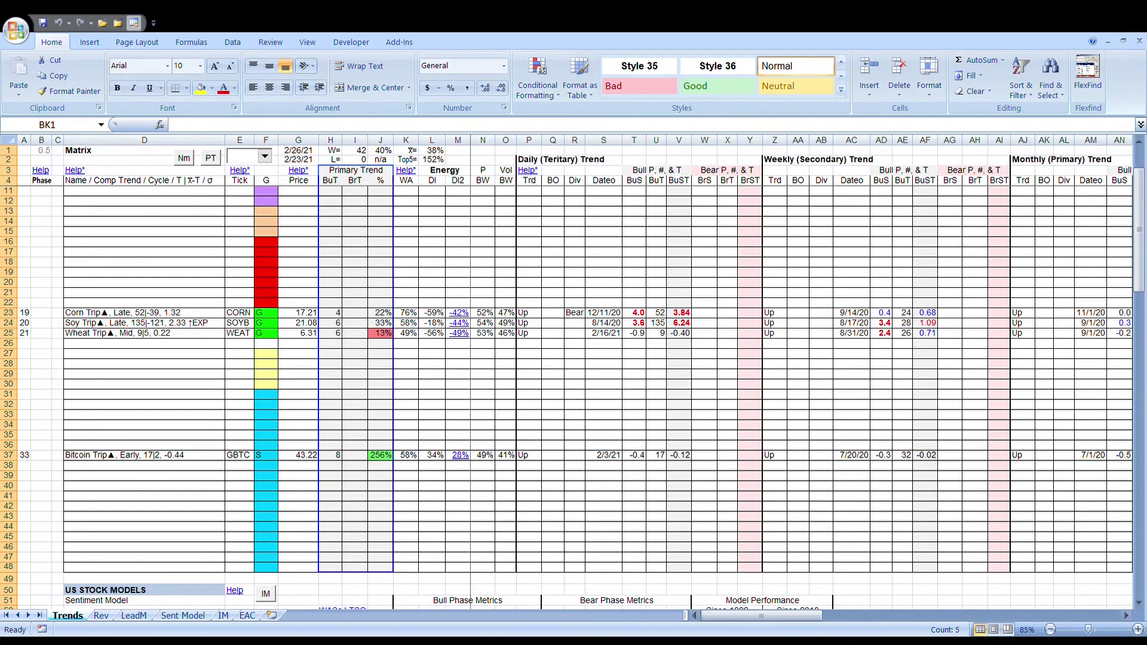
left_click_drag(765, 616, 934, 608)
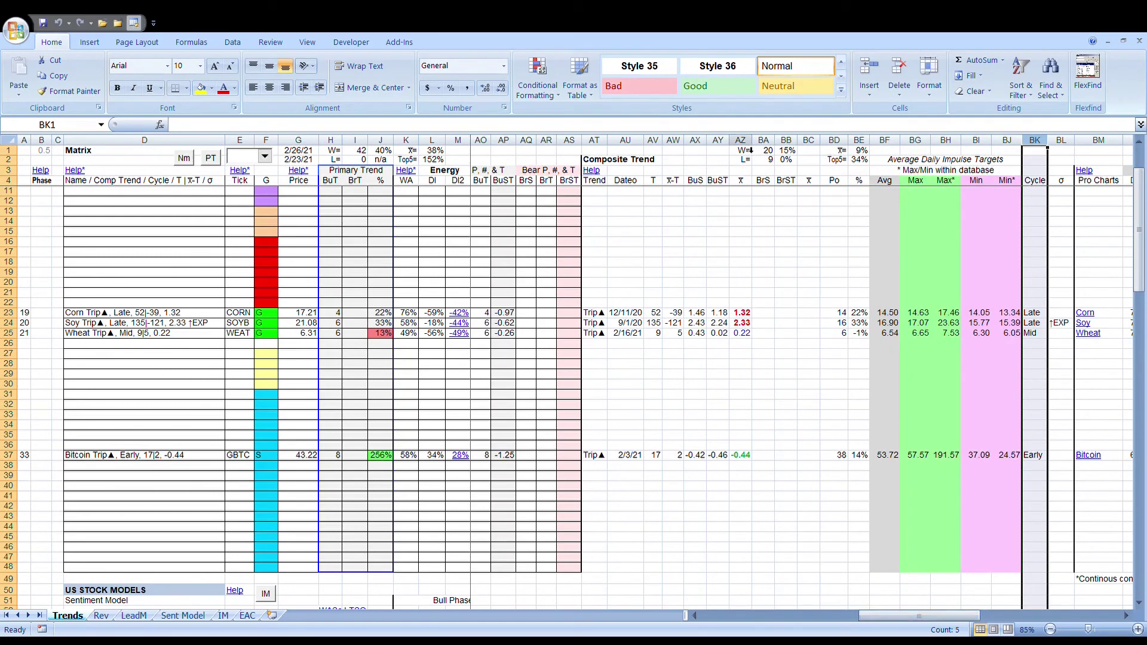
left_click(741, 141)
left_click_drag(920, 615, 965, 615)
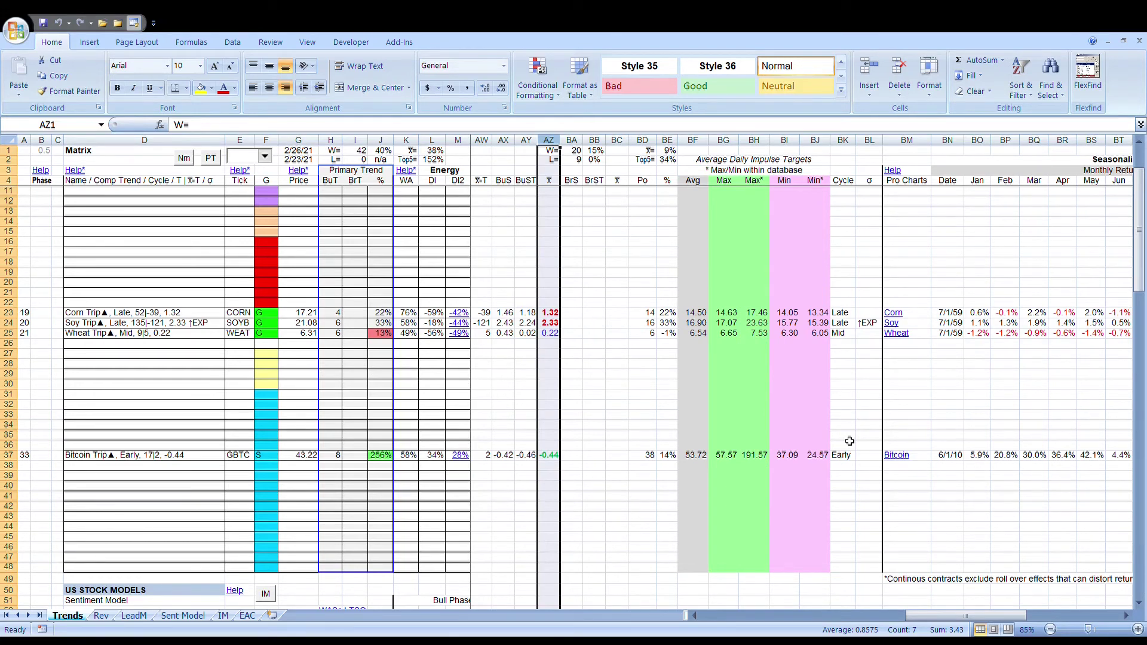
left_click_drag(965, 615, 923, 633)
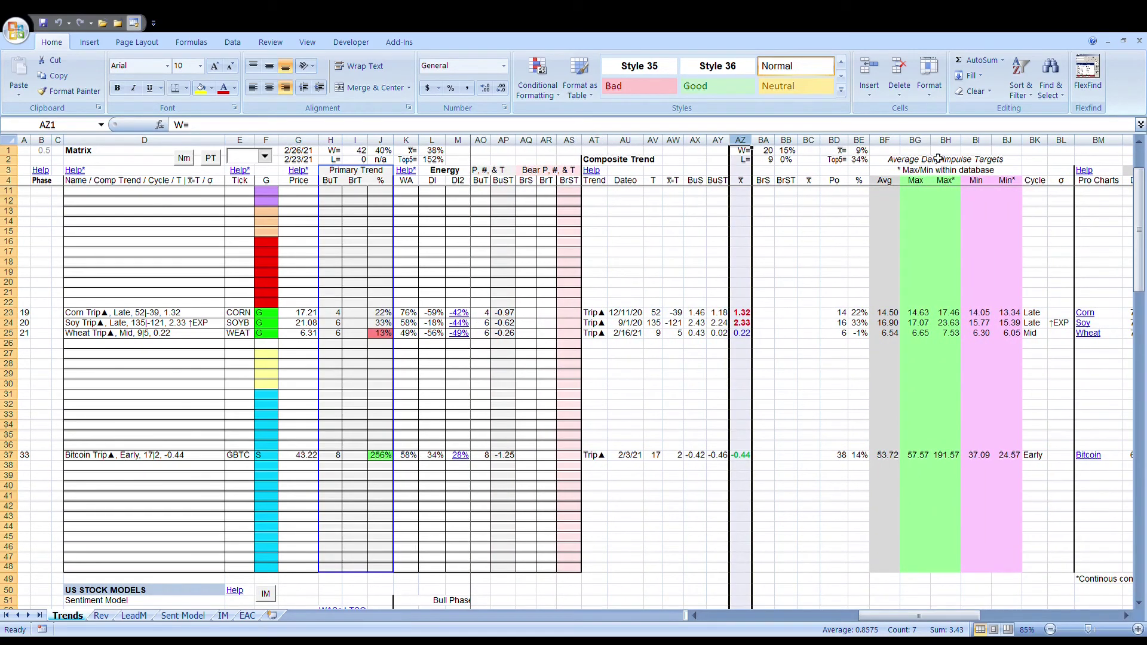
Highlight the Composite Trend's Trend column AT and review it alongside the weekly and monthly trend columns, ending on cell AU26.
left_click(605, 147)
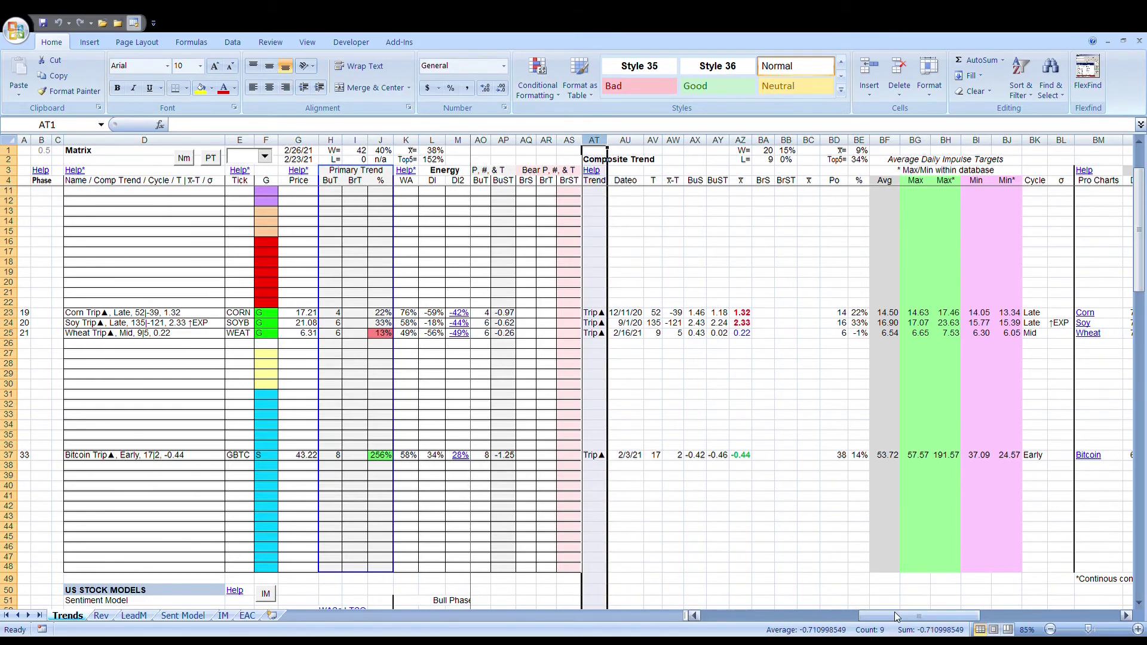
left_click_drag(895, 614, 918, 618)
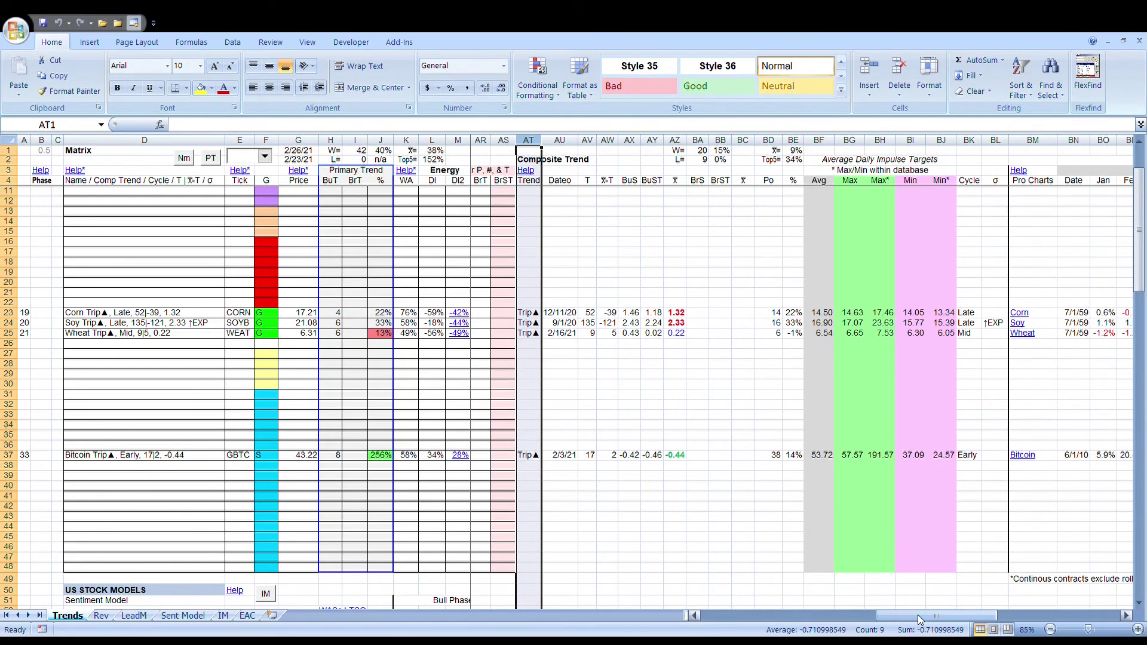
left_click_drag(918, 614, 844, 616)
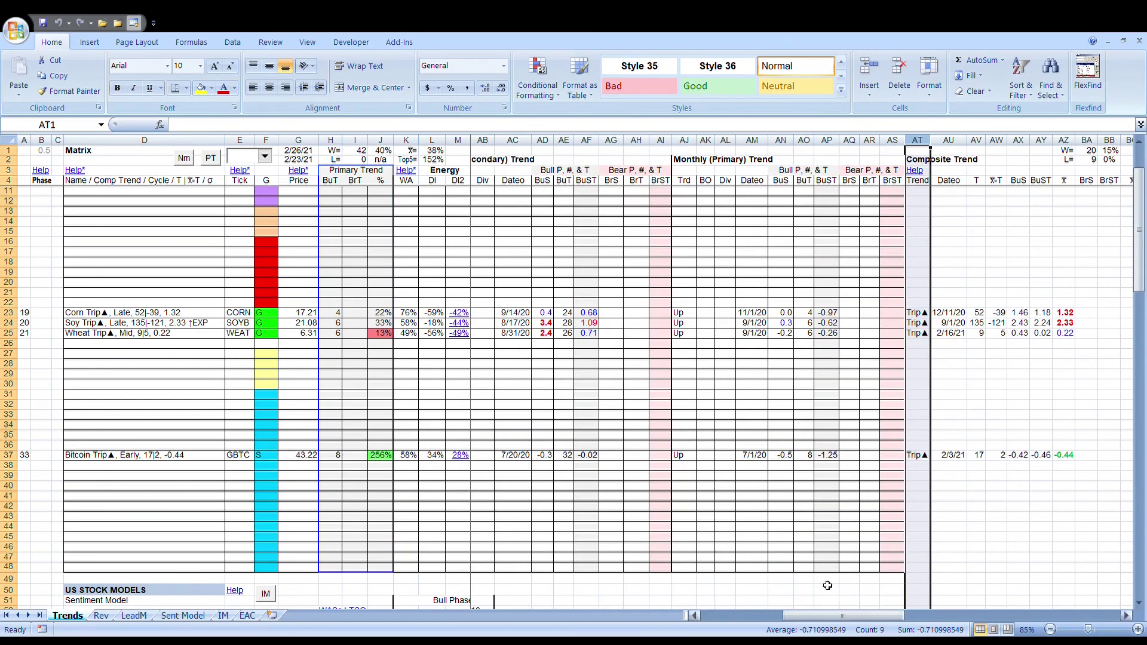
scroll(694, 145, "up", 1)
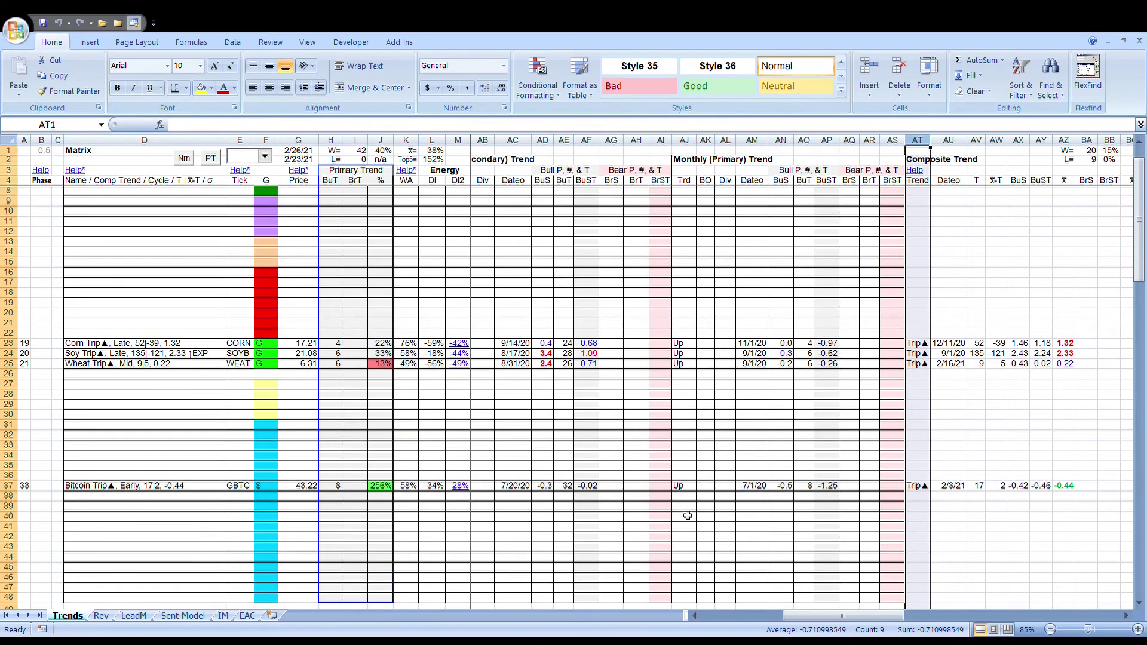
left_click_drag(877, 615, 962, 616)
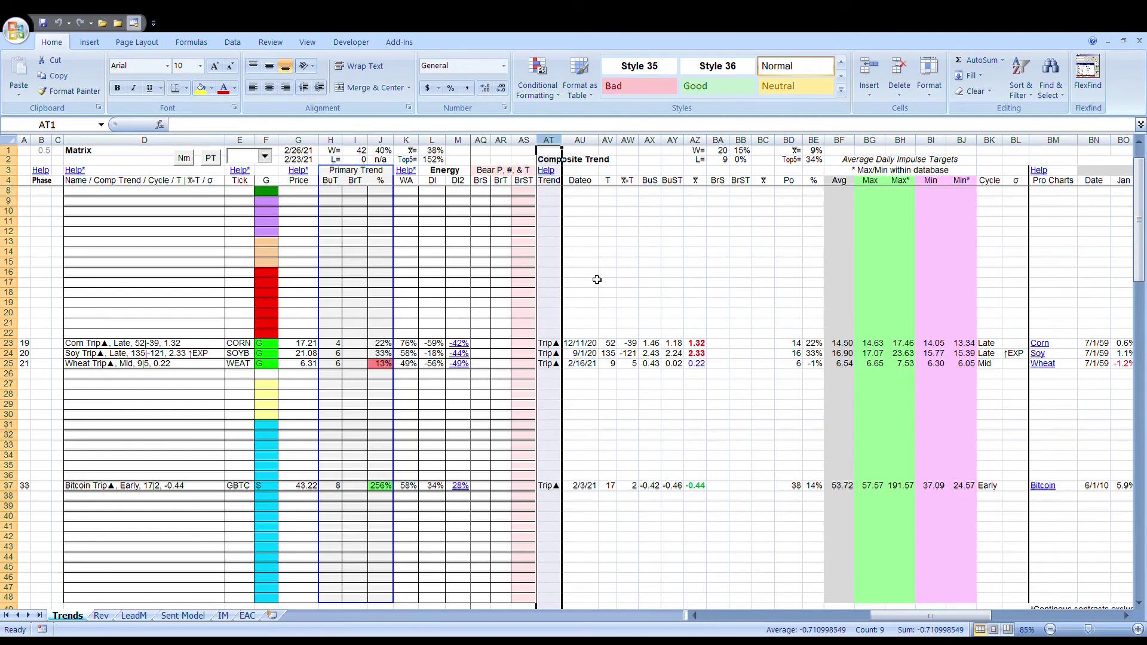
left_click(584, 376)
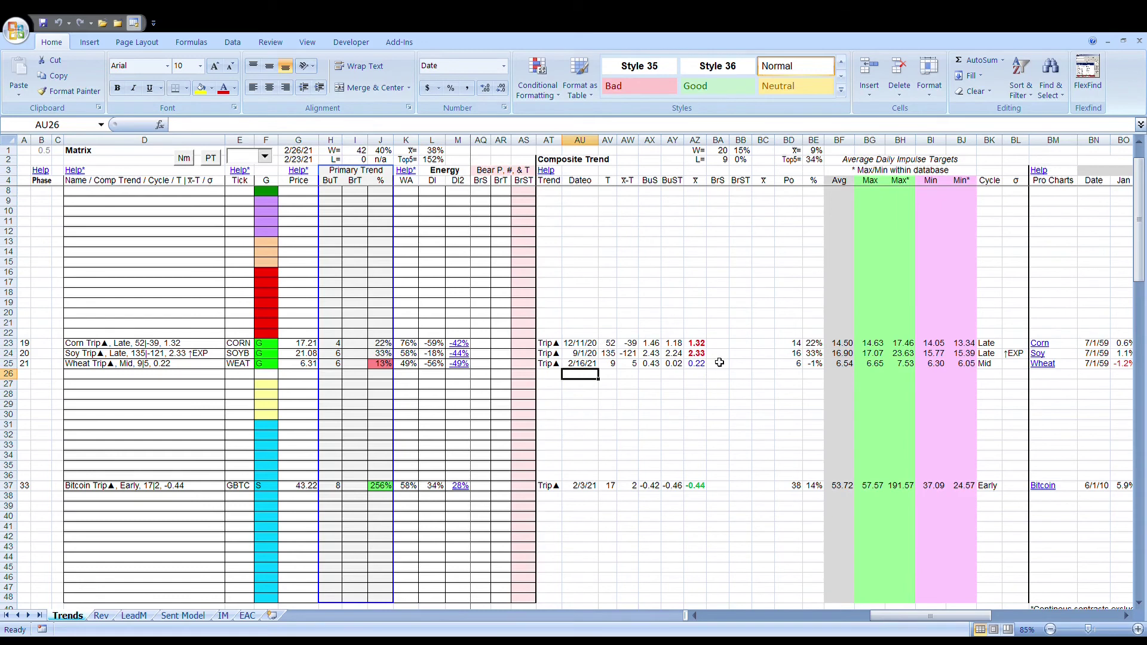